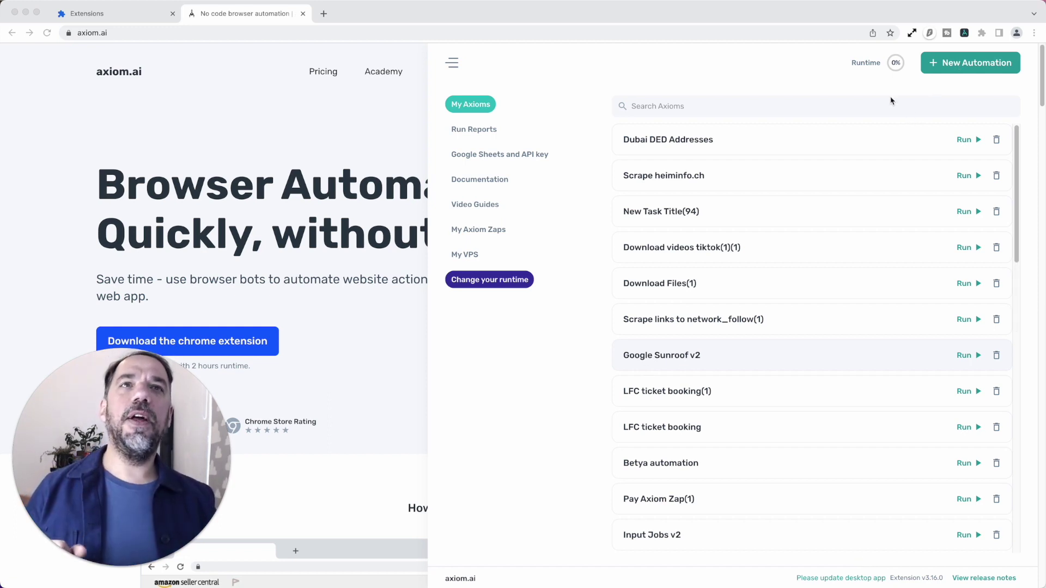
Search saved automations for 'dm' and open 'Instagram DM and Like post', scrolling its steps.
click(756, 116)
text(dm)
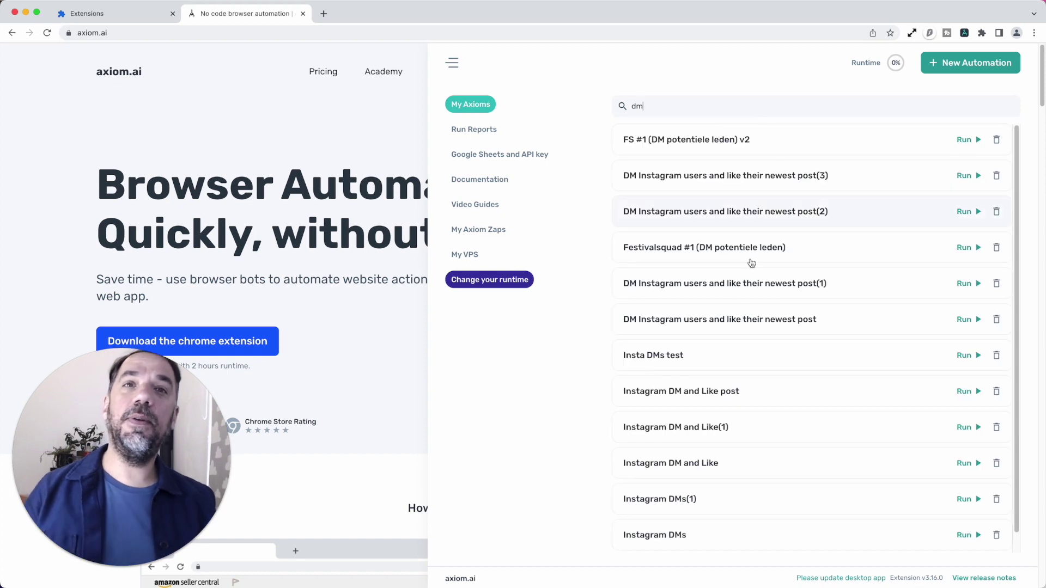
click(730, 389)
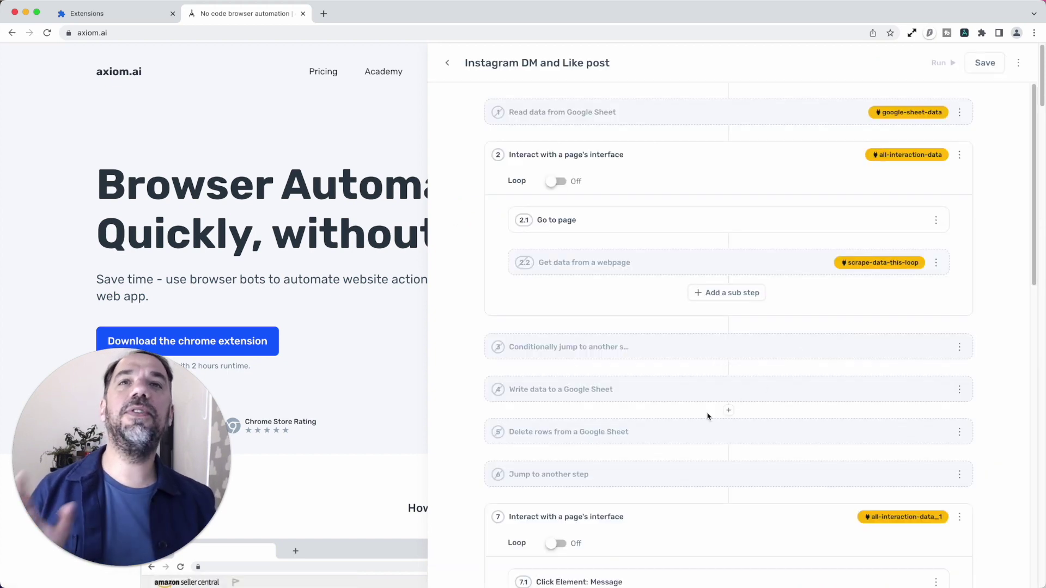
scroll(707, 420, down, 3)
scroll(707, 424, down, 5)
scroll(707, 424, up, 2)
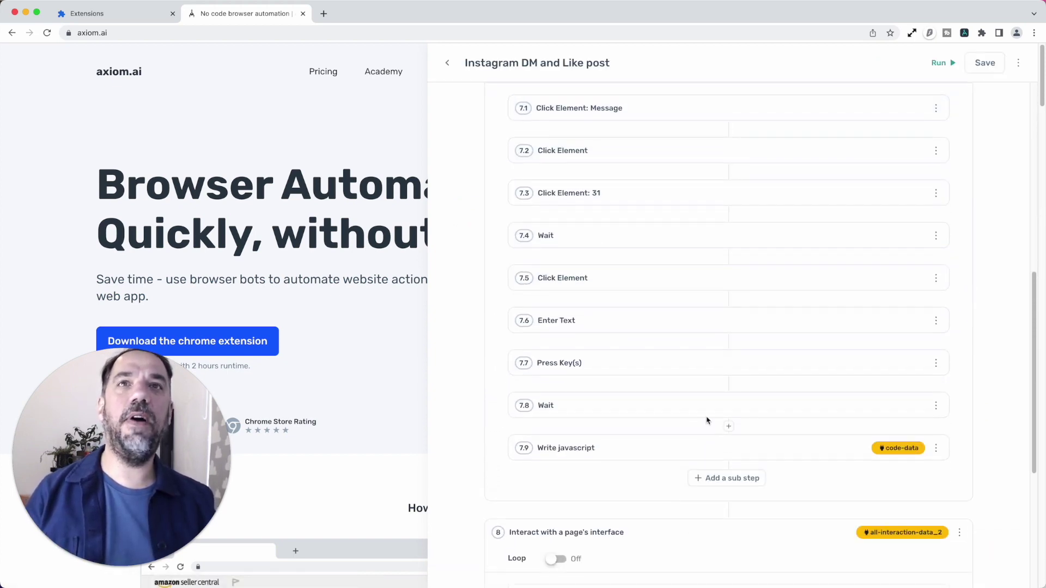
scroll(714, 420, down, 3)
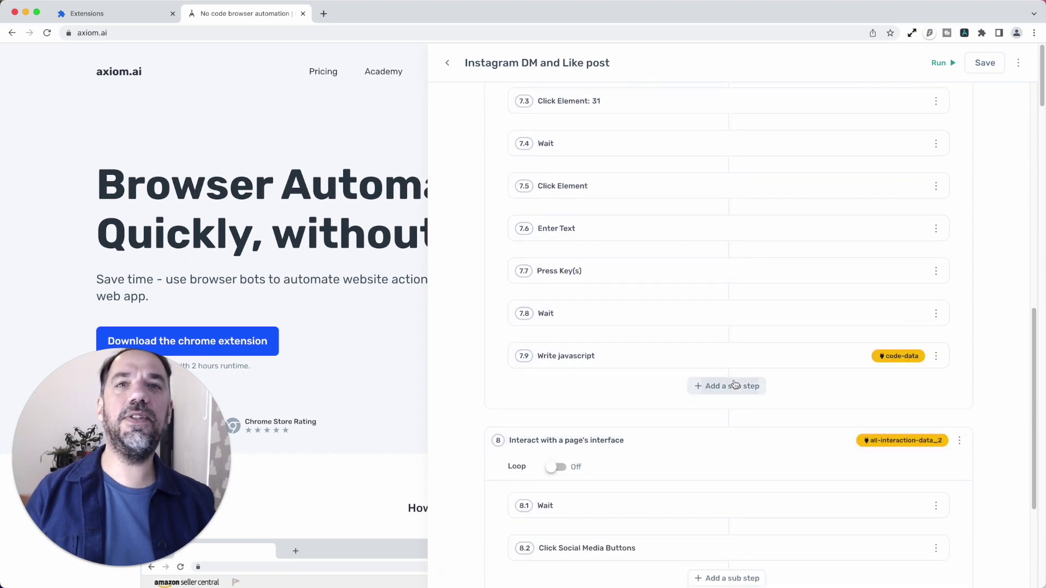
Search the add-step list for 'Google' and close it without adding anything.
click(724, 386)
text(Google)
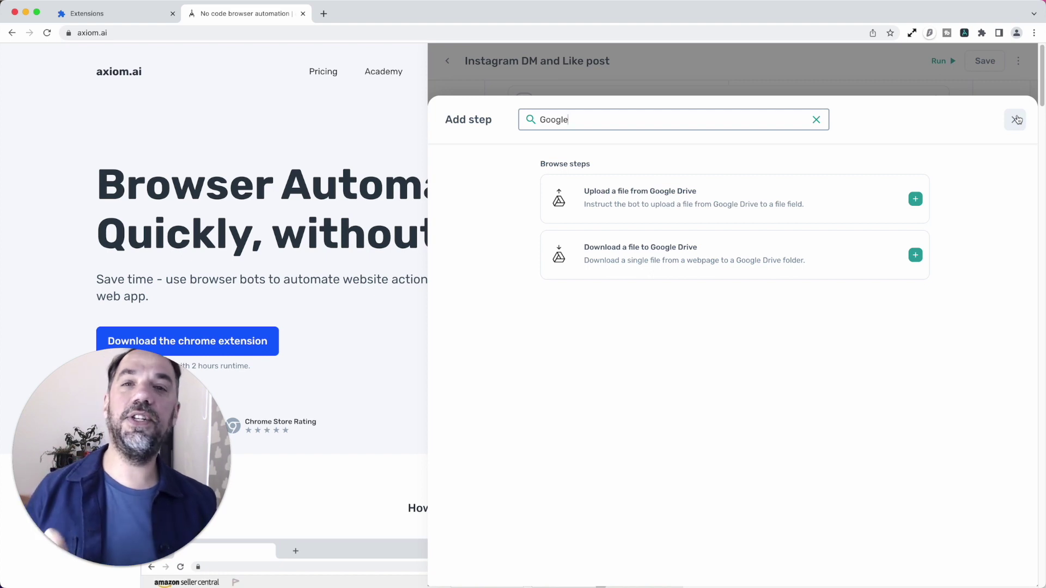
click(1017, 119)
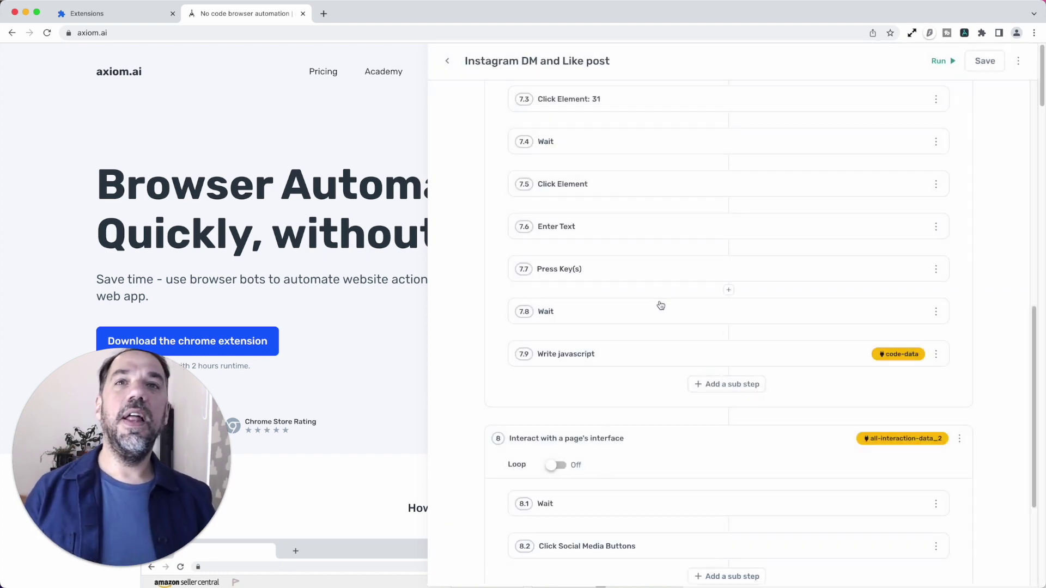
Insert a Get date and time step right after the Google Sheet read step.
scroll(663, 305, up, 5)
scroll(663, 305, up, 5)
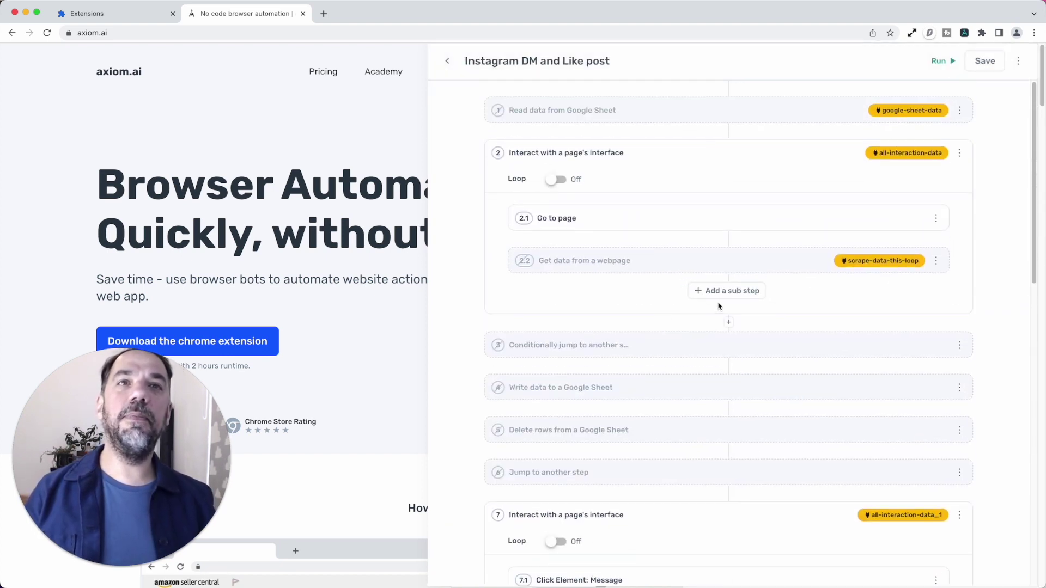
click(724, 293)
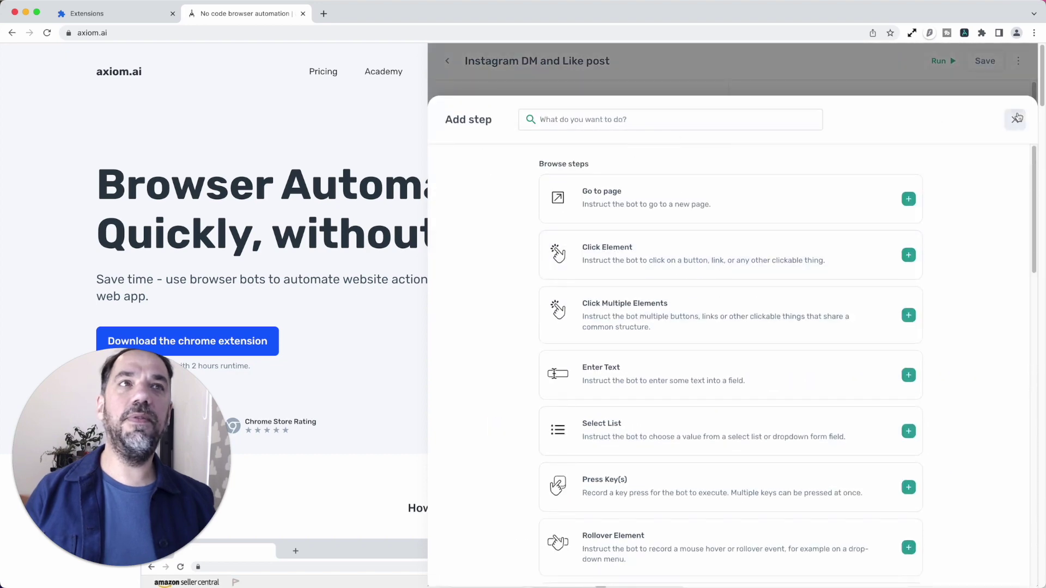
click(1016, 118)
click(733, 133)
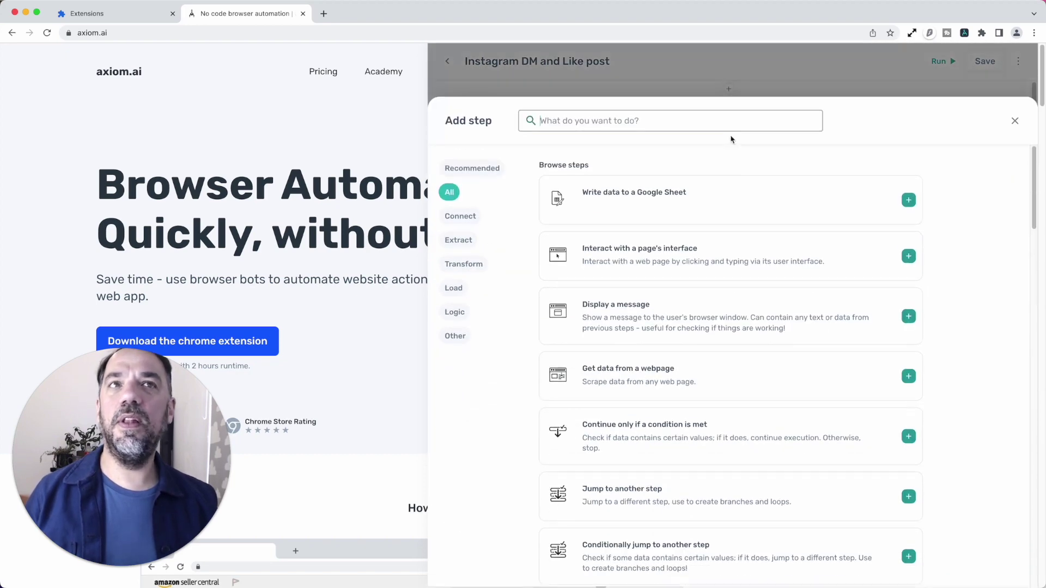
text(date)
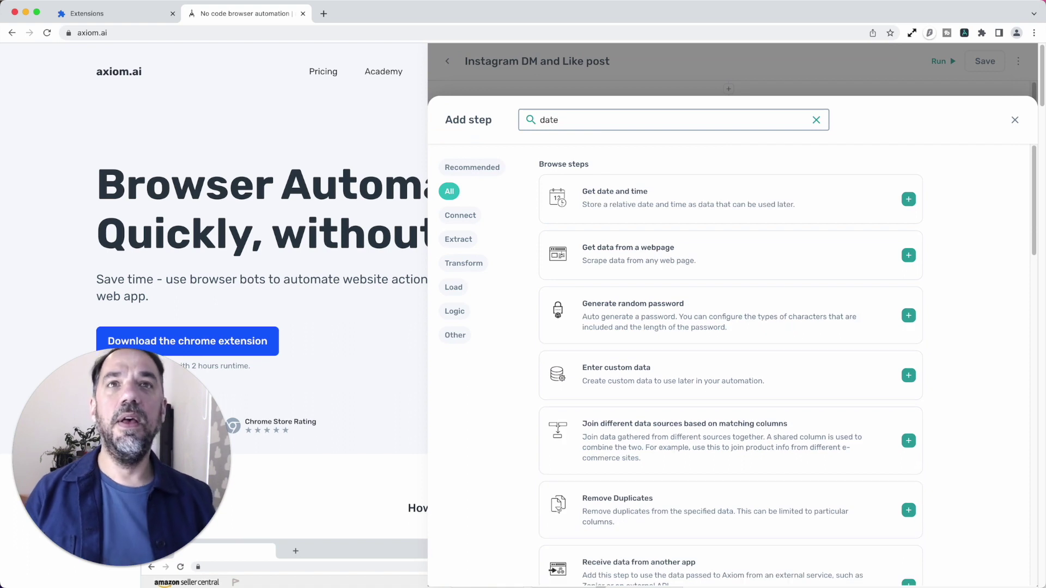
click(756, 195)
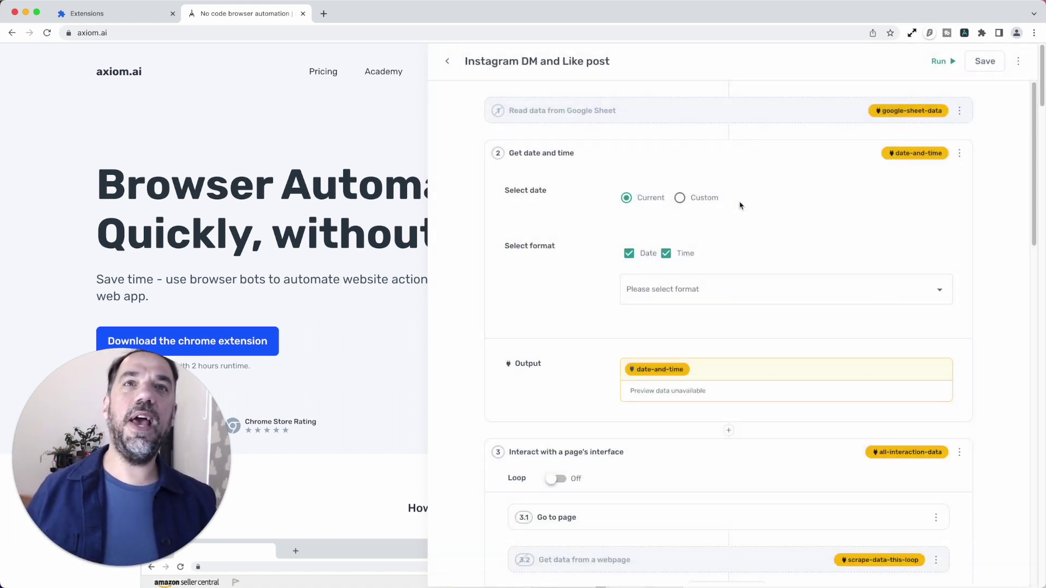
Set the date to Custom, 11 days ago, in DD-MM-YY h:mma format.
click(679, 198)
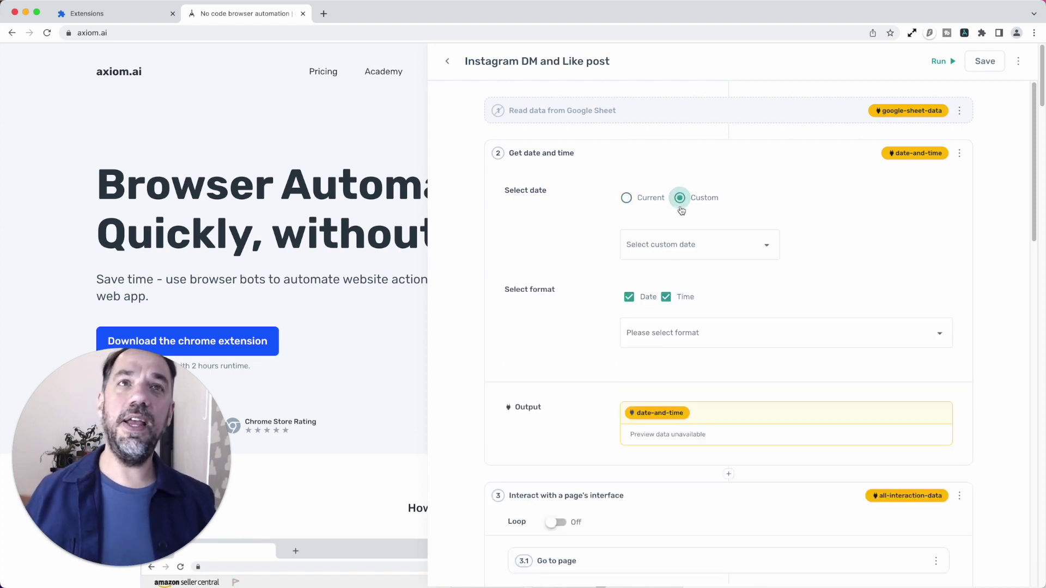
click(682, 246)
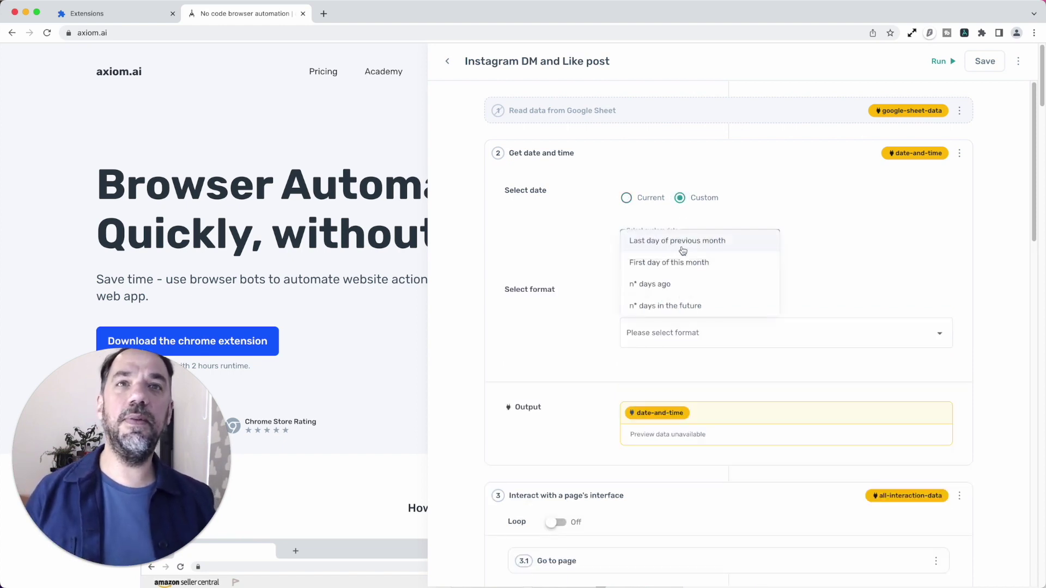
click(677, 286)
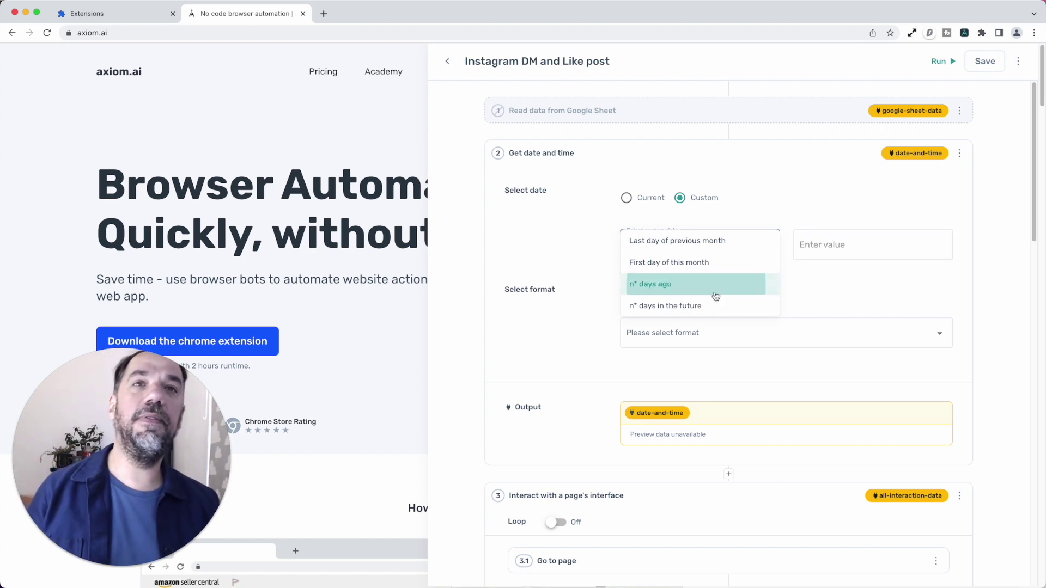
click(820, 241)
text(11)
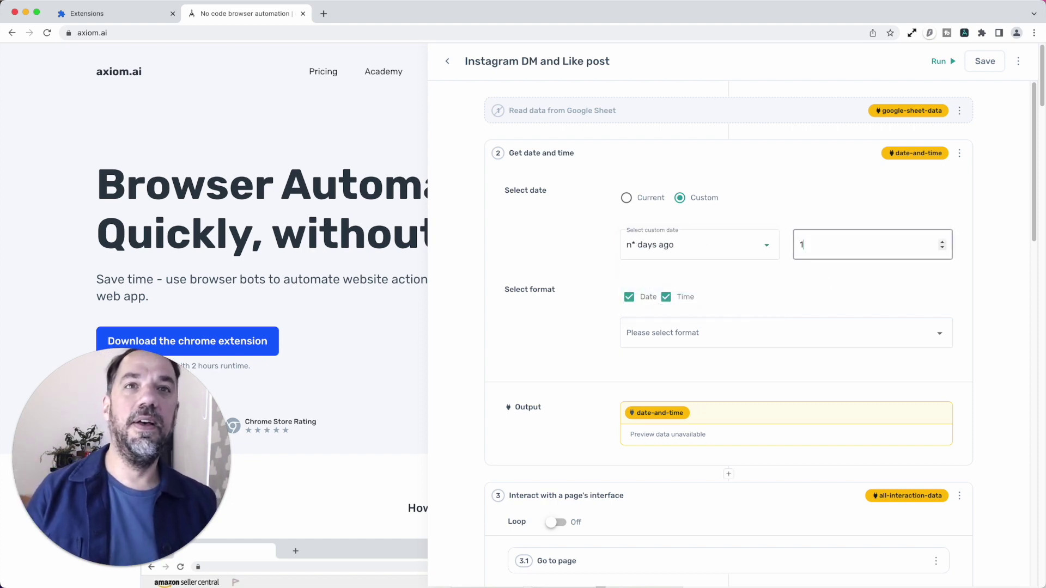
click(751, 342)
click(751, 351)
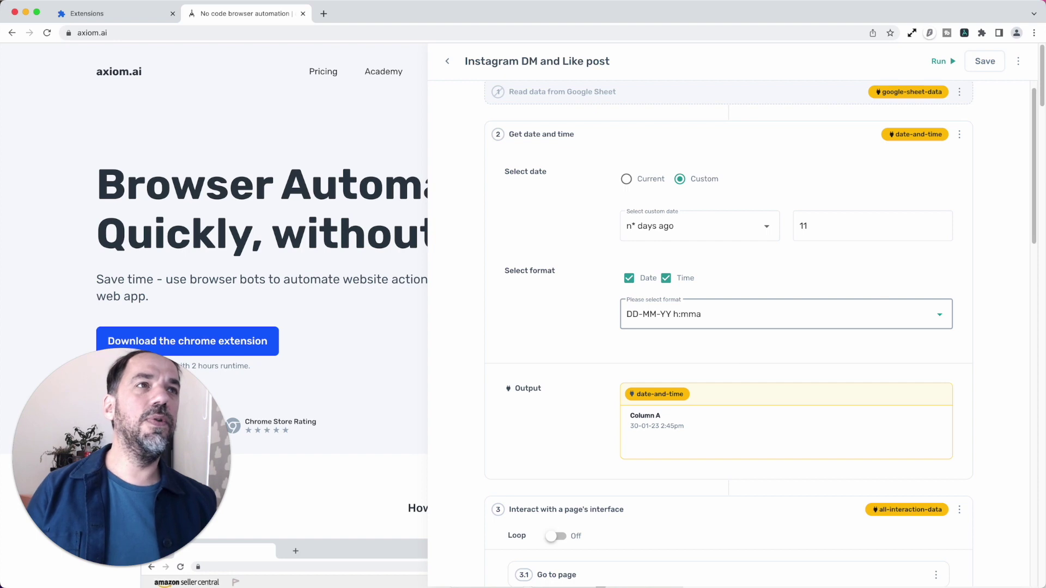
Show the Undo, Redo, Save as duplicate and Settings options from the top-right menu.
drag(982, 166, 941, 205)
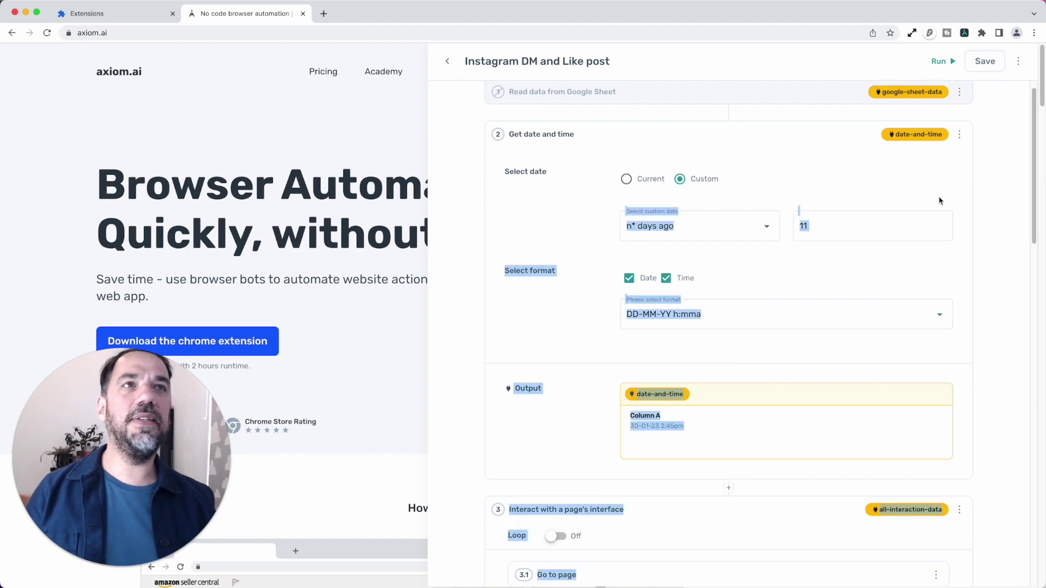
click(1007, 82)
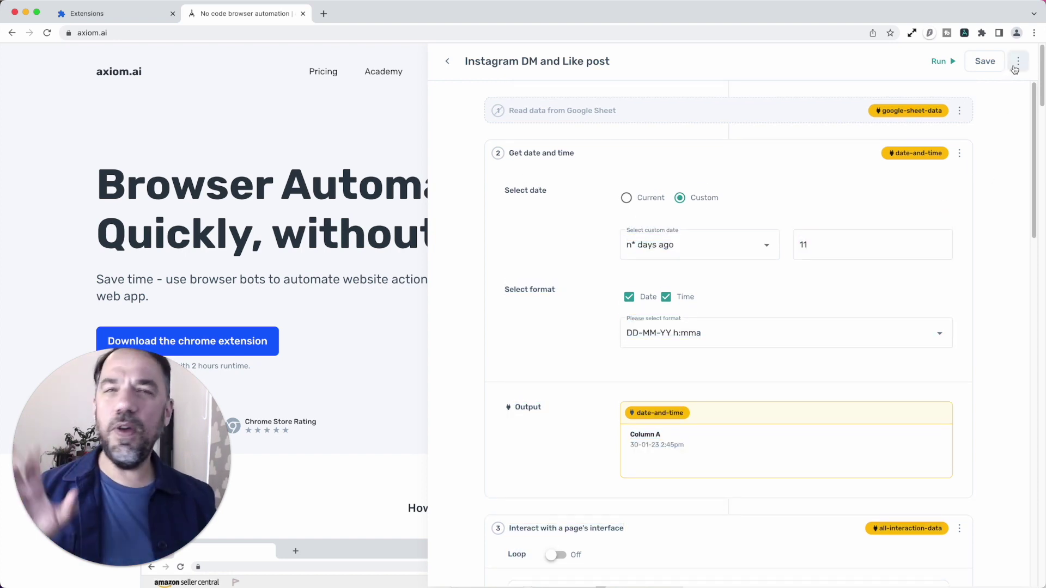
click(1016, 63)
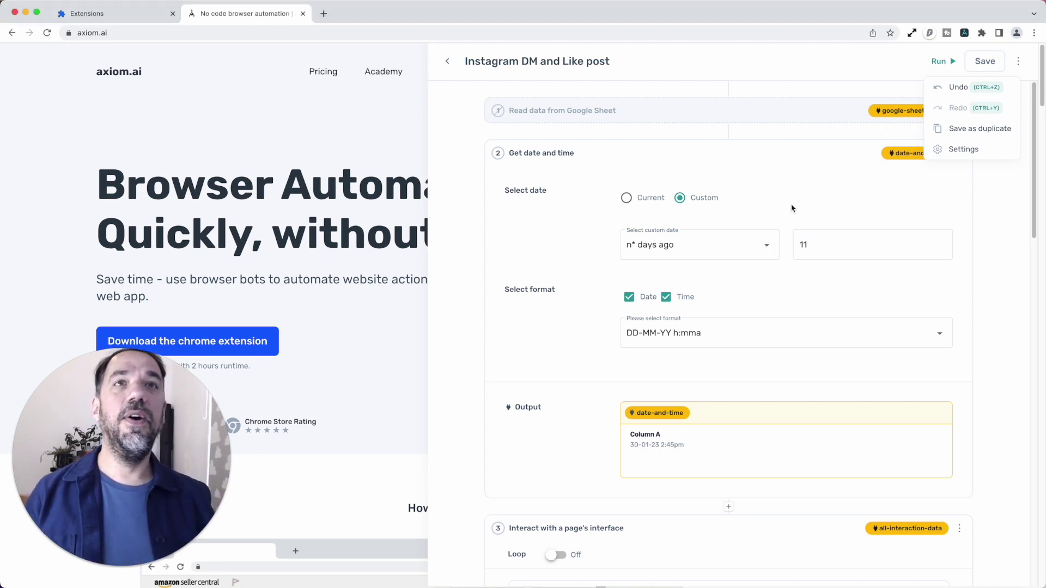
Add a 'Continue only if a condition is met' step just before Conditionally jump.
click(731, 161)
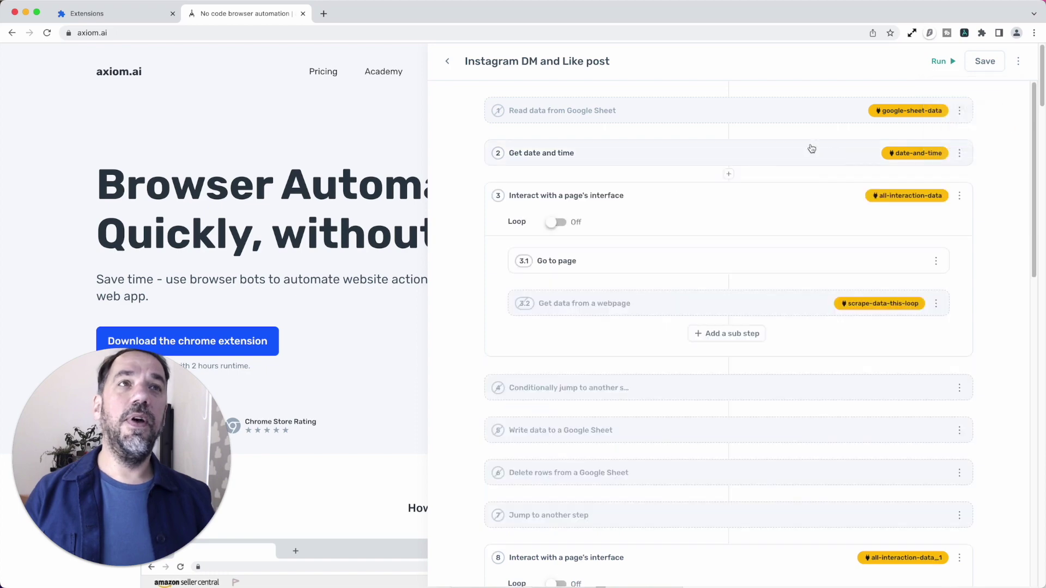
scroll(740, 352, down, 1)
click(739, 351)
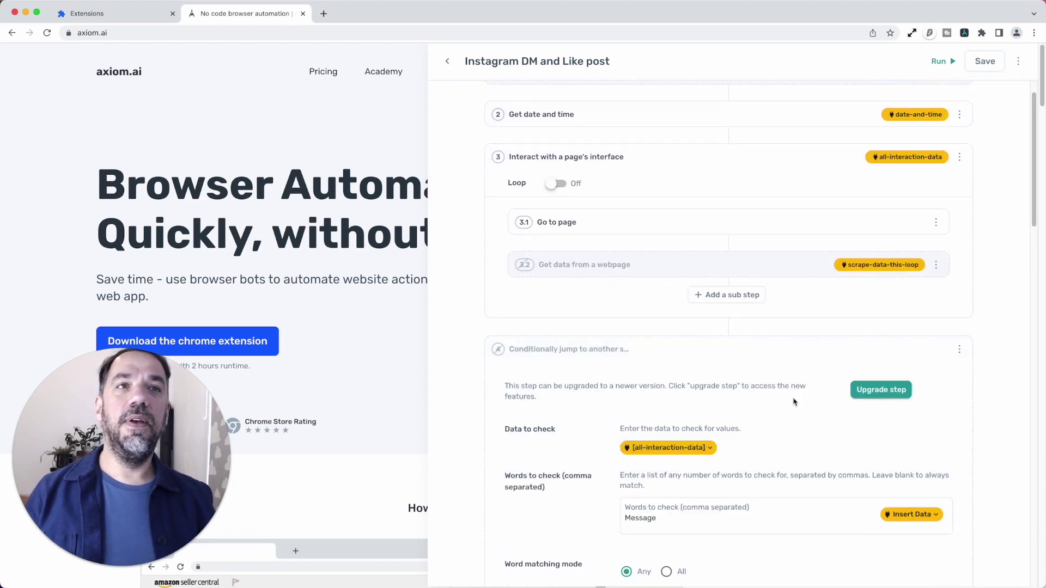
scroll(794, 403, down, 3)
scroll(794, 403, up, 1)
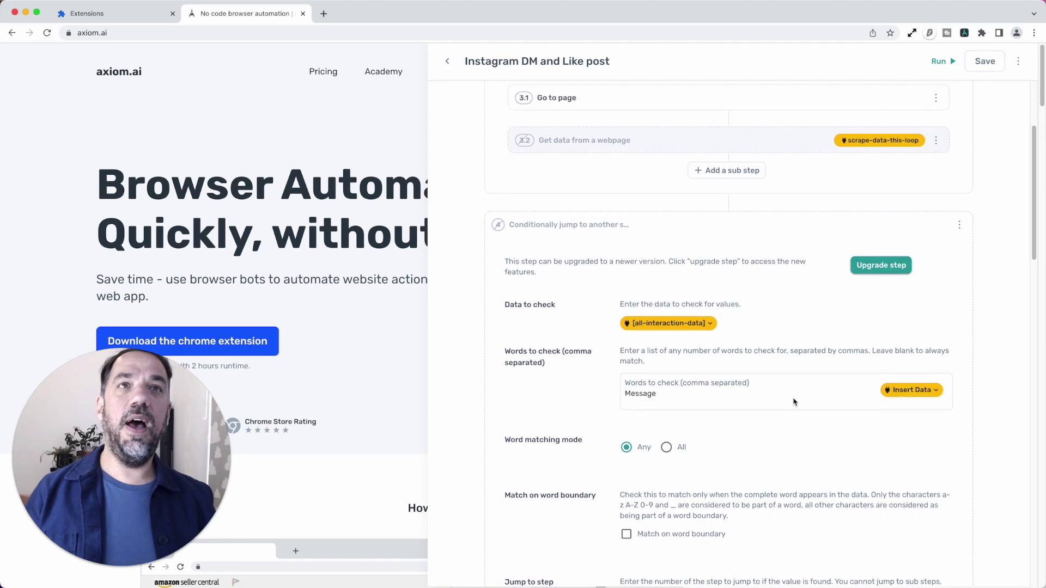
click(729, 204)
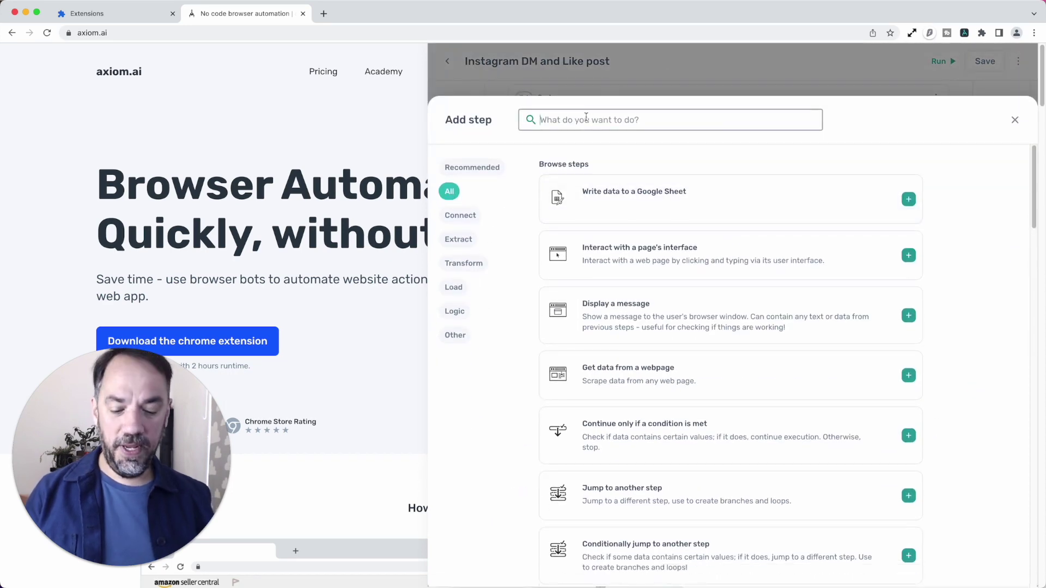
text(conditon)
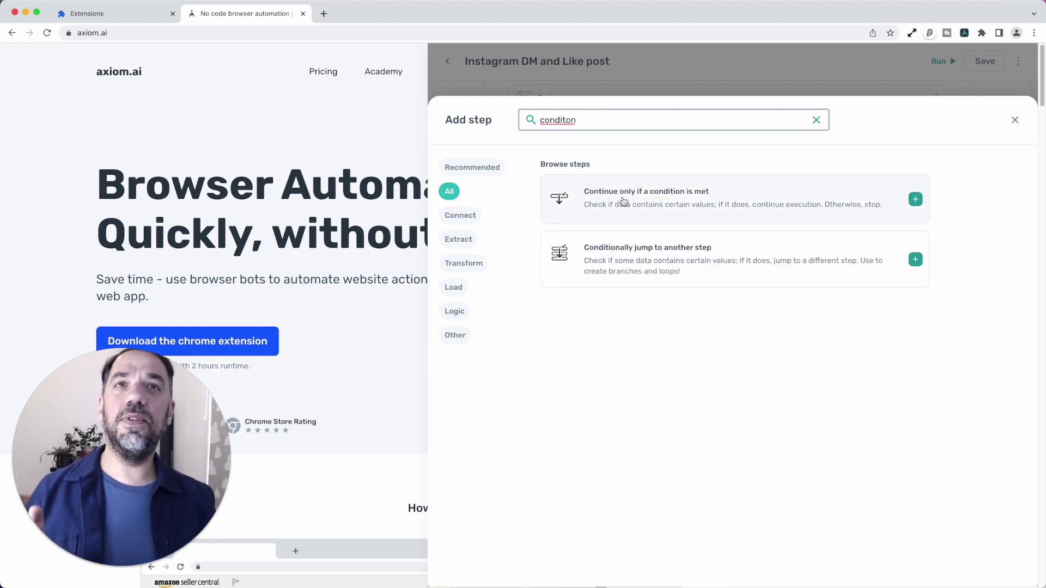
click(636, 223)
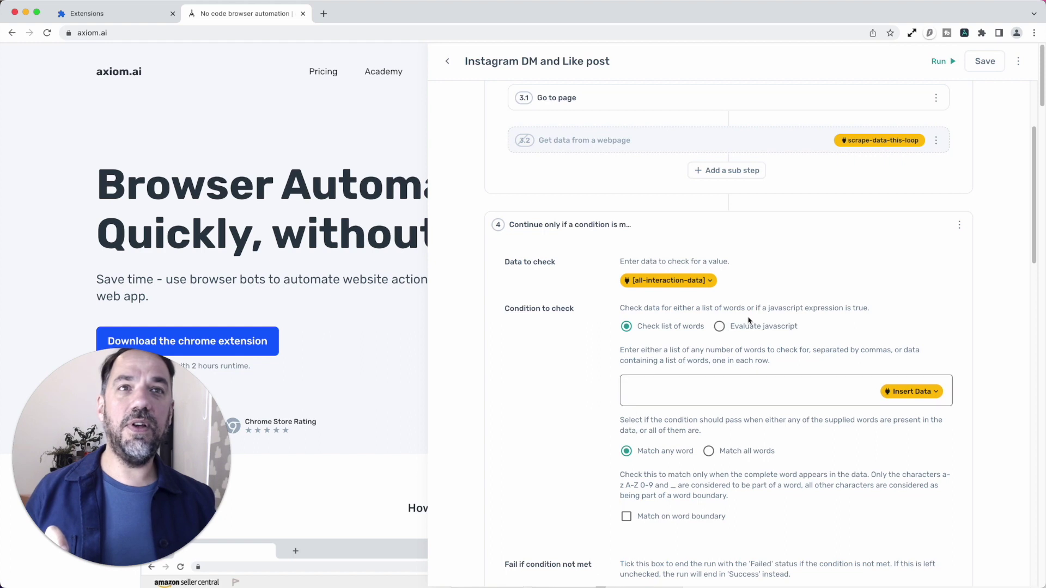
Switch step 4's condition to Evaluate javascript and collapse the step.
click(747, 326)
scroll(712, 440, down, 2)
scroll(712, 441, down, 1)
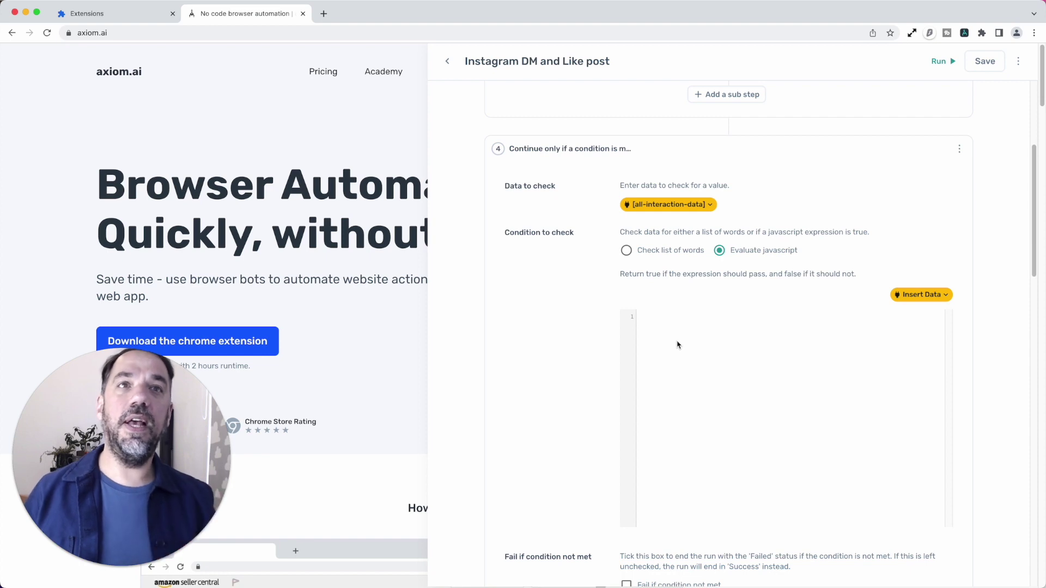
scroll(771, 214, up, 2)
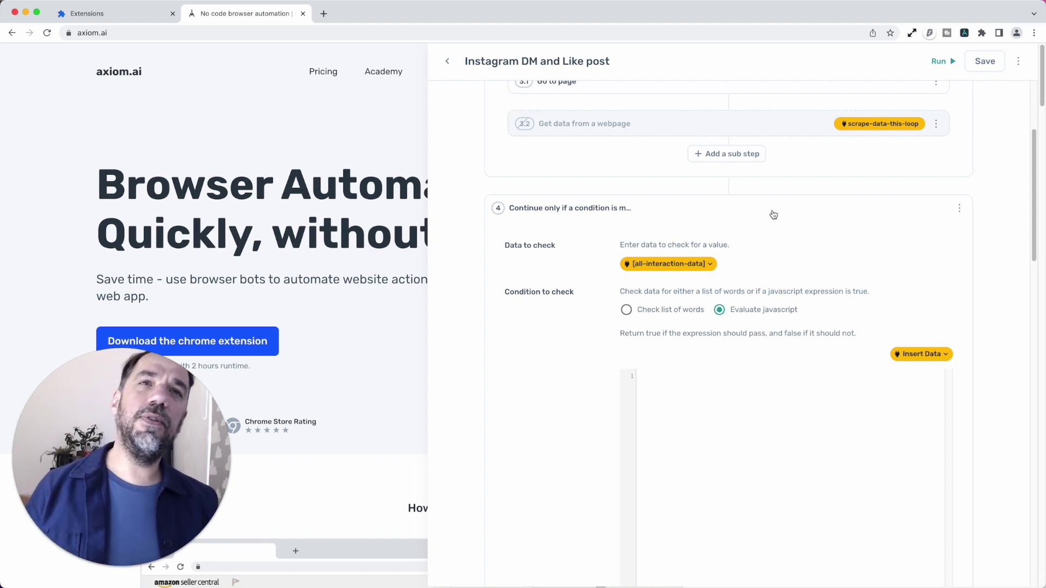
click(773, 215)
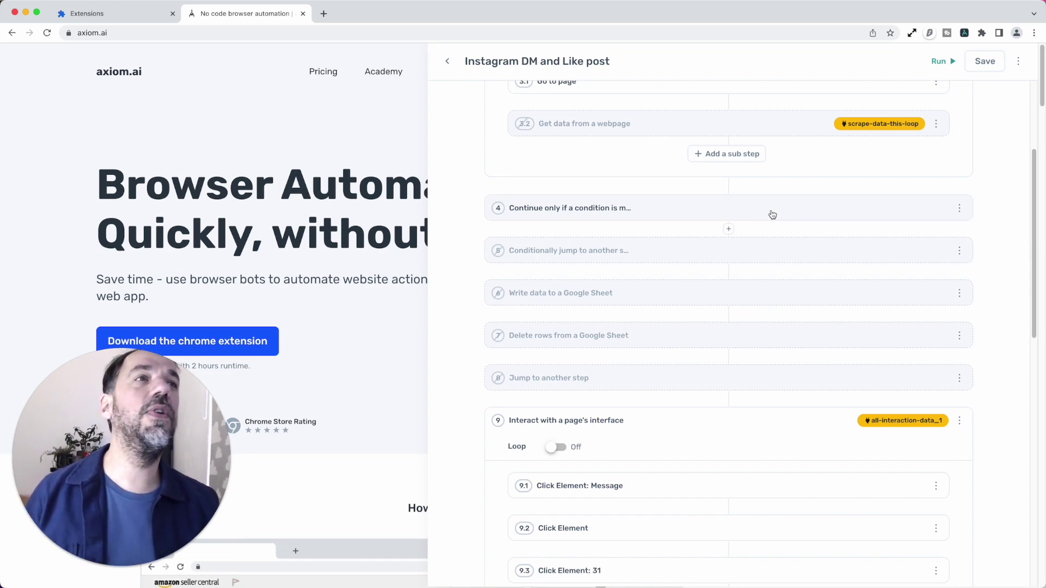
Upgrade step 5 Conditionally jump to the latest version and choose Evaluate javascript.
click(748, 263)
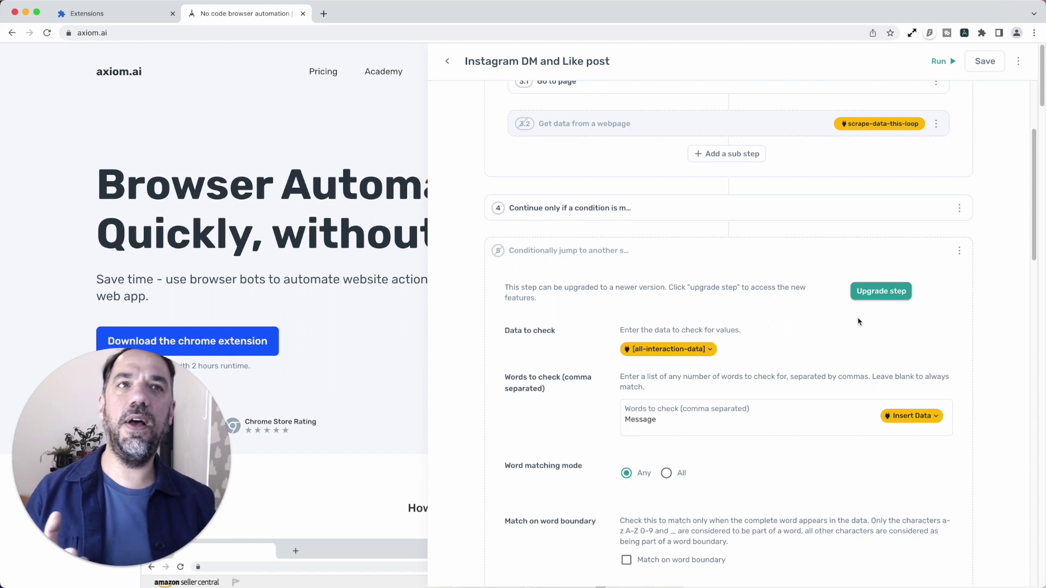
click(869, 295)
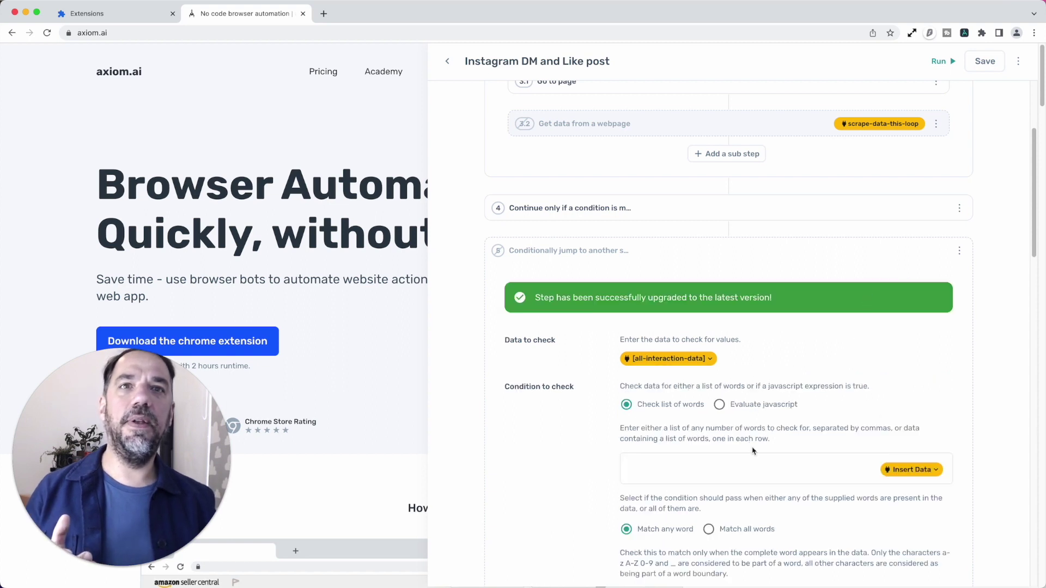
scroll(754, 453, down, 1)
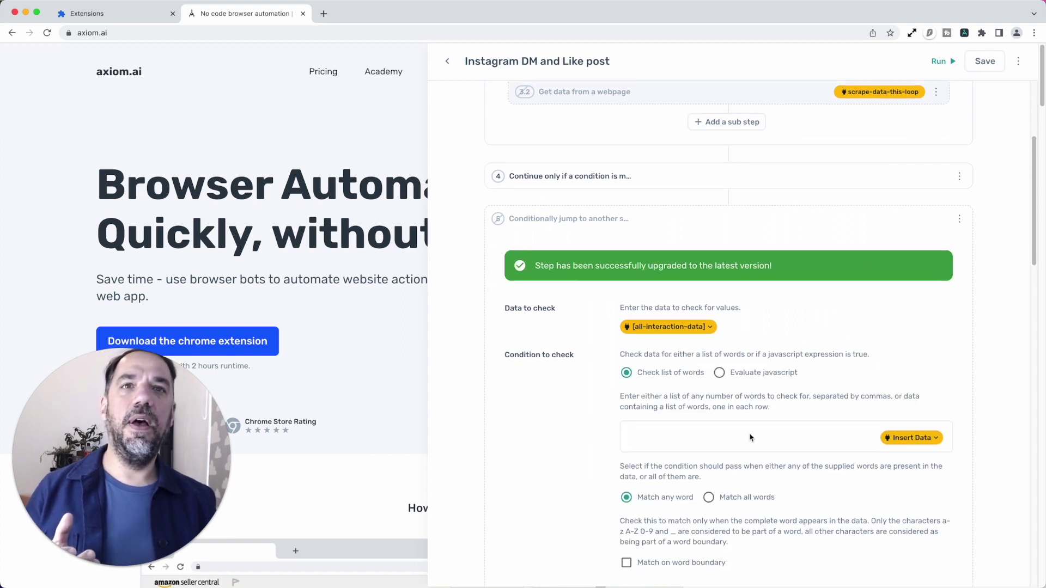
click(748, 370)
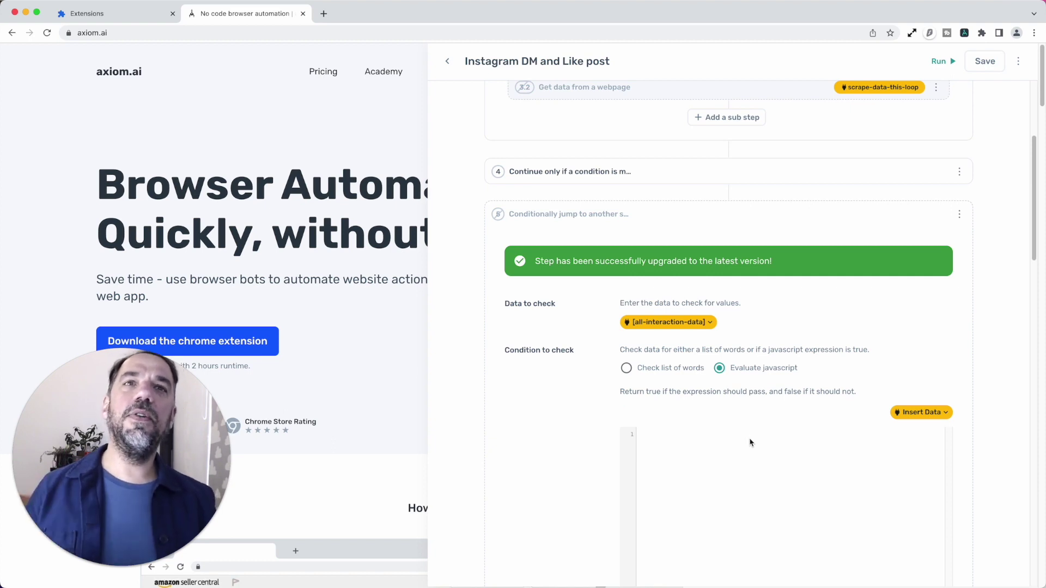
scroll(759, 416, down, 3)
scroll(760, 415, up, 1)
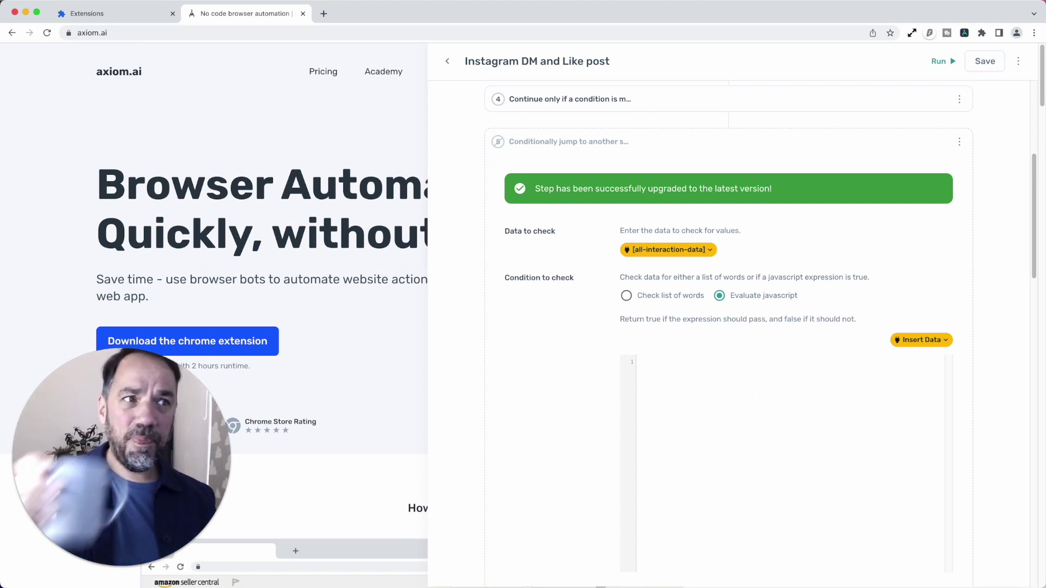
Add a Read data from Google Sheet step at the end of the automation.
scroll(877, 162, up, 5)
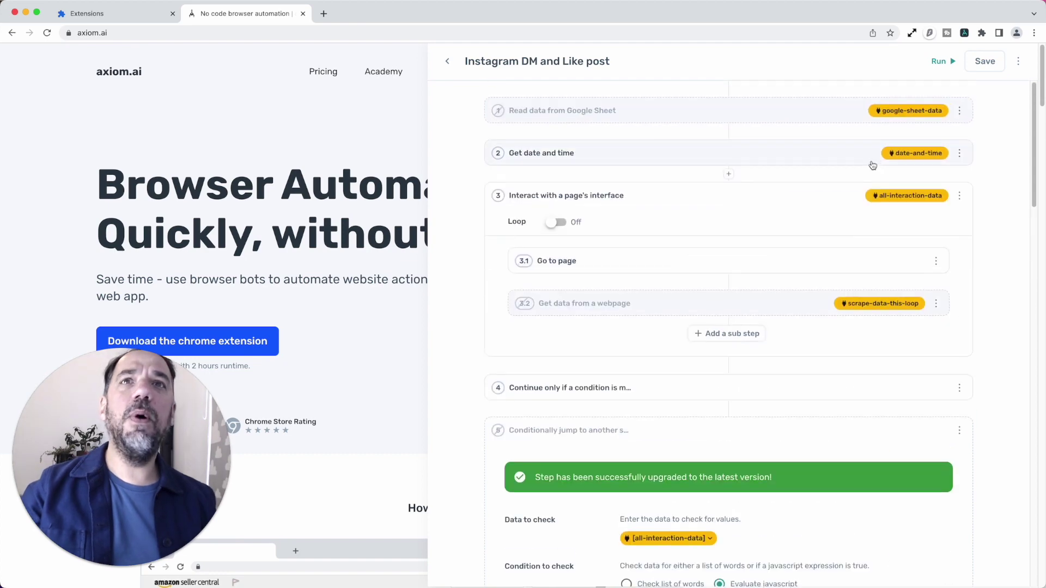
click(743, 118)
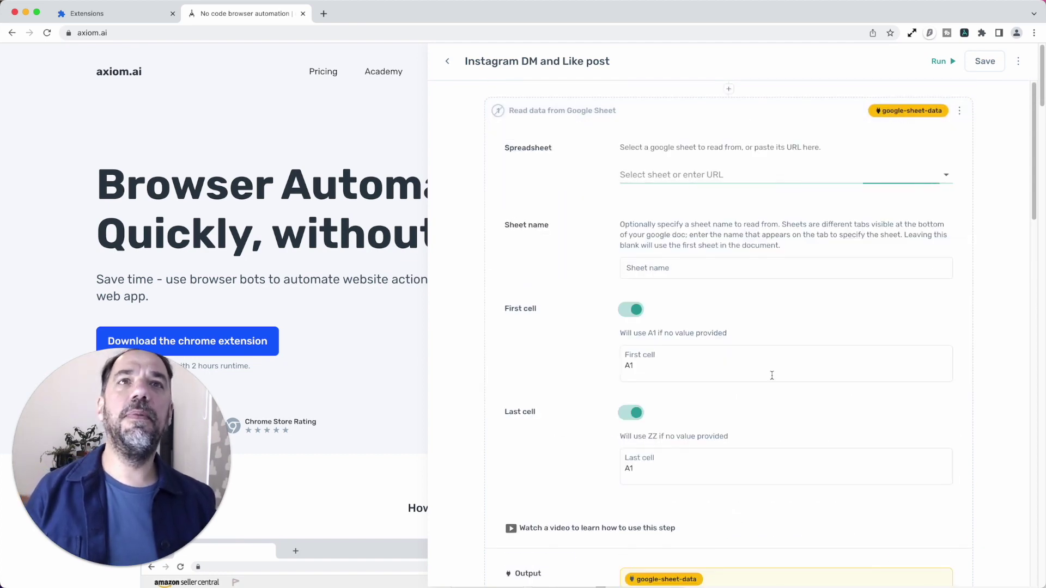
scroll(743, 402, down, 6)
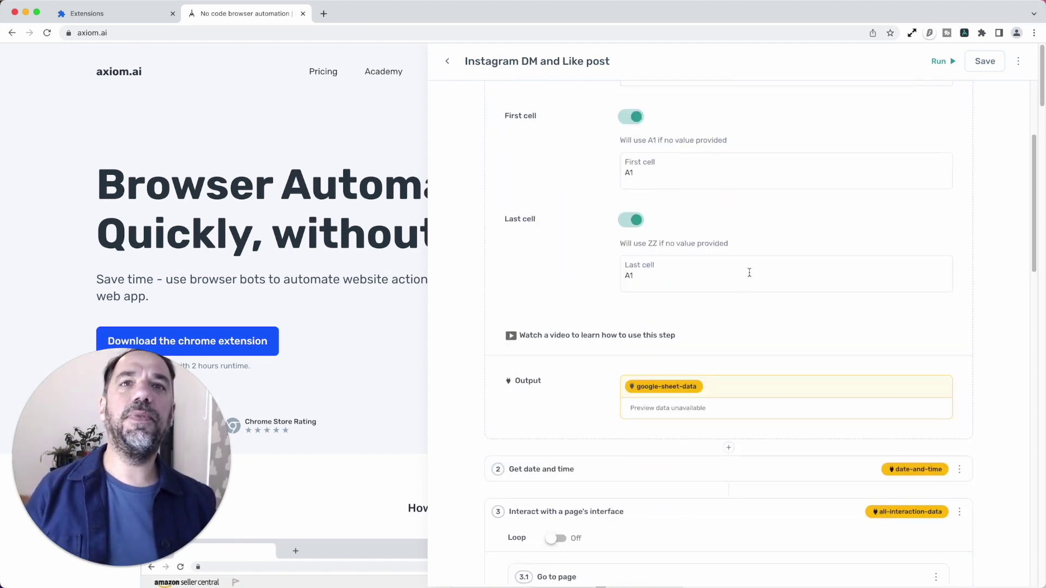
scroll(743, 403, down, 20)
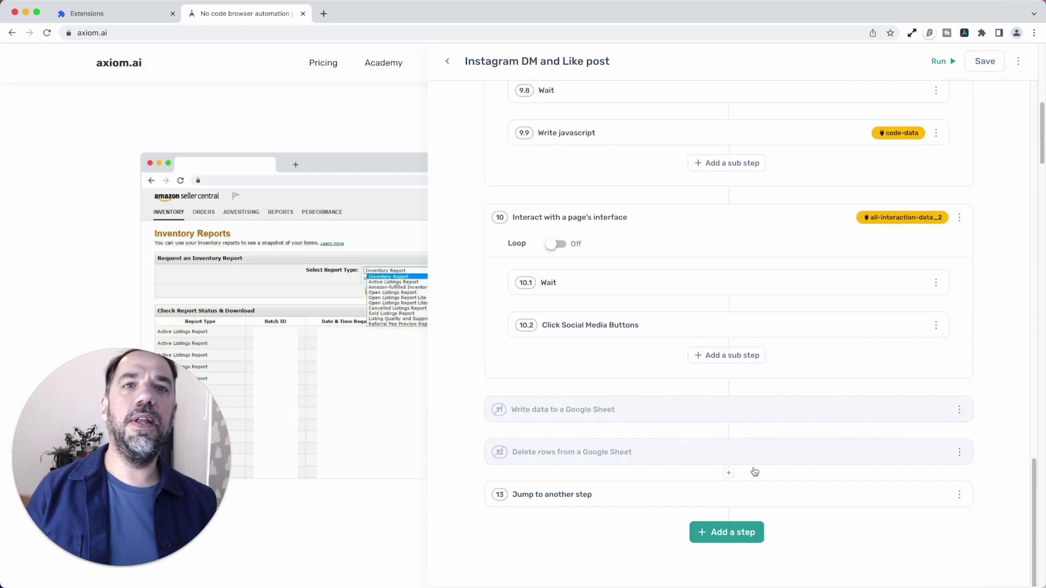
click(728, 533)
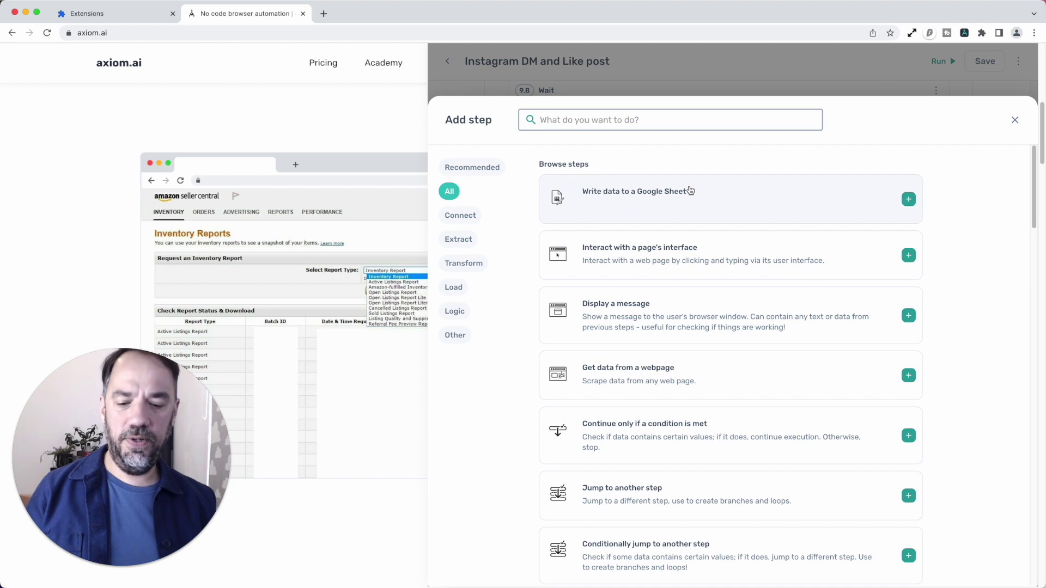
text(read)
click(704, 219)
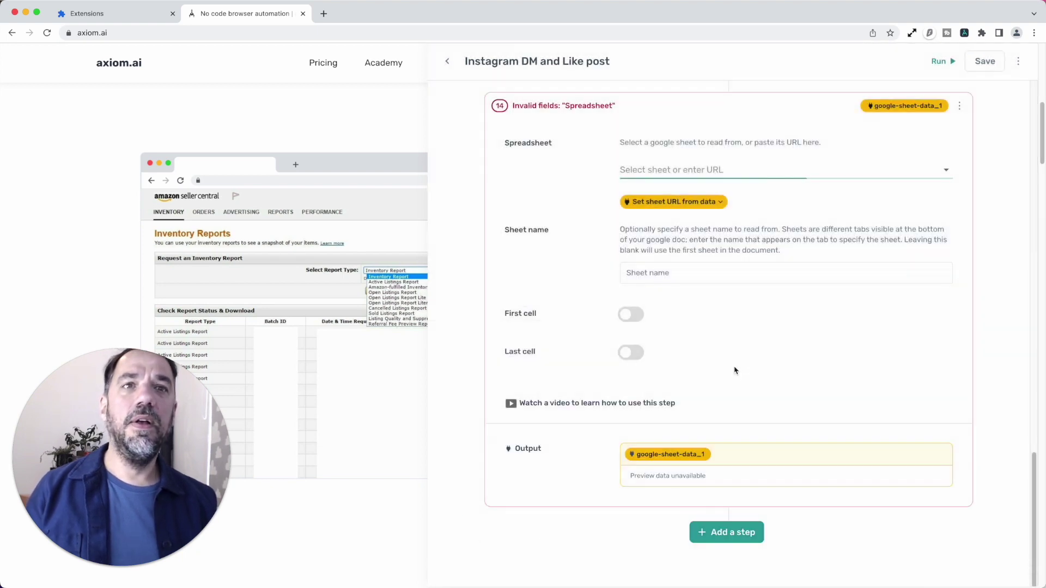
Point it at the EE Order Log spreadsheet with first cell A1 and last cell ZZ.
click(724, 277)
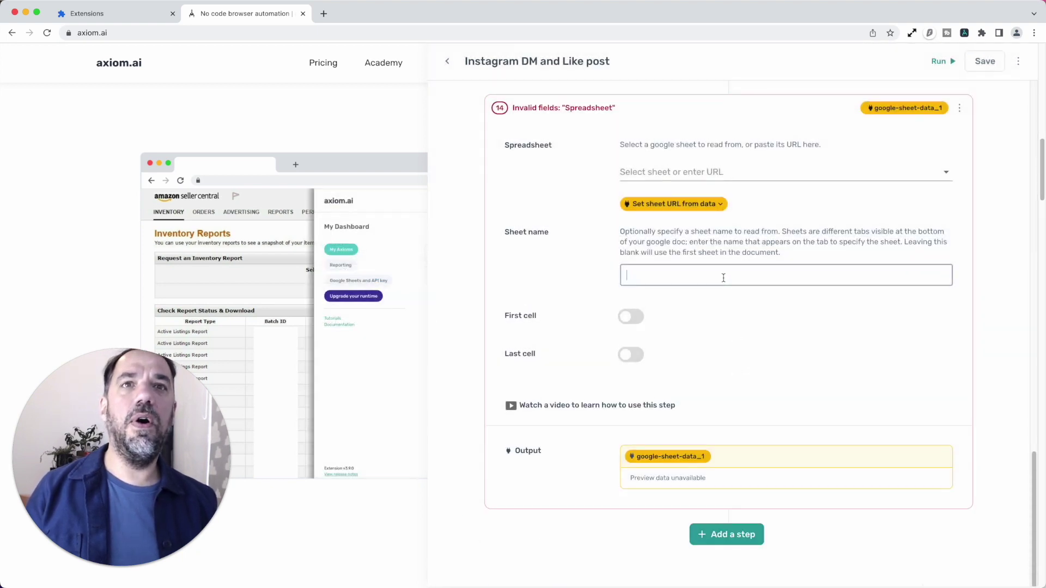
click(743, 174)
click(737, 189)
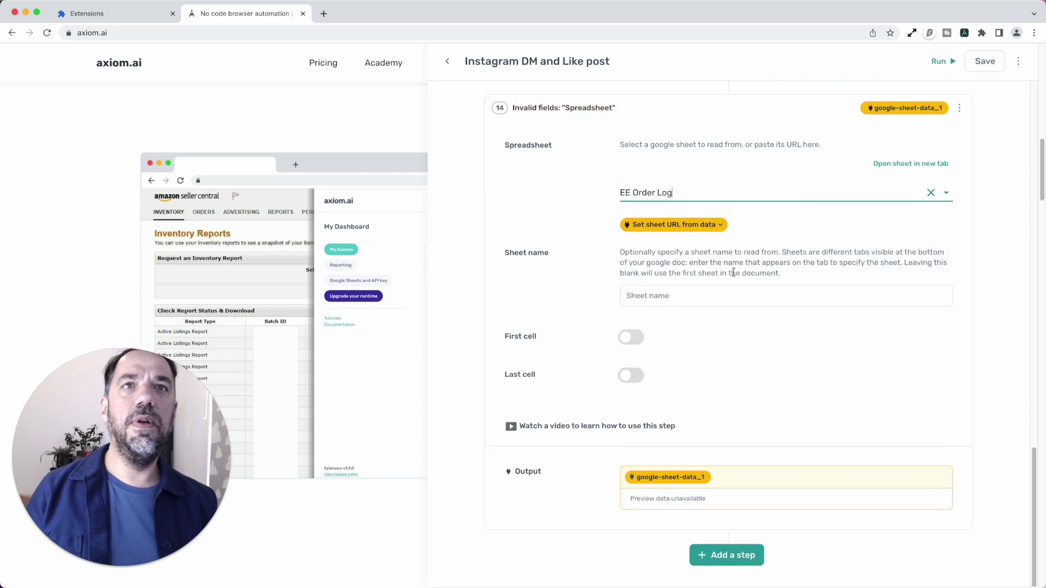
click(632, 351)
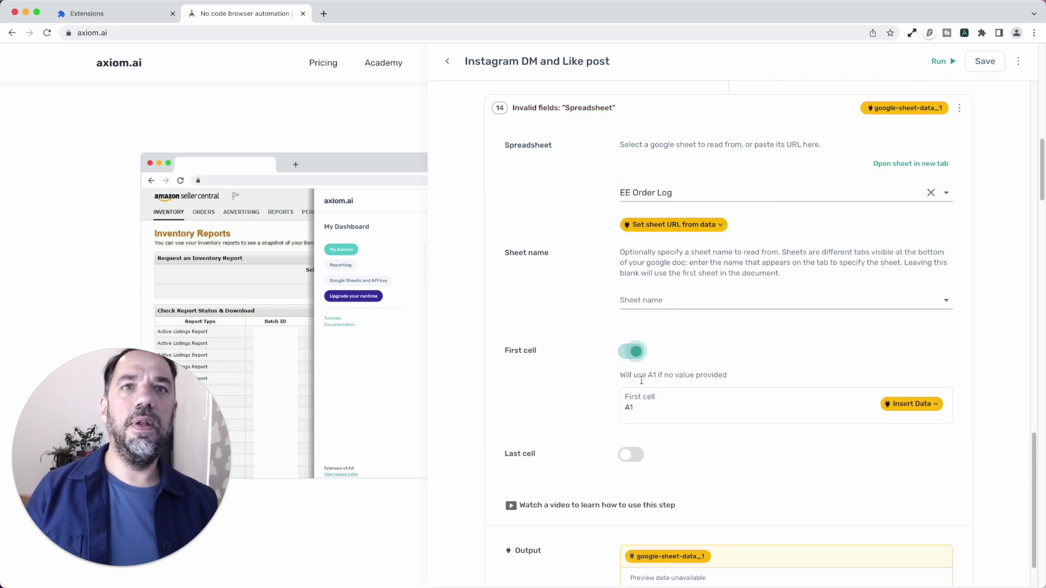
click(631, 455)
scroll(777, 362, down, 4)
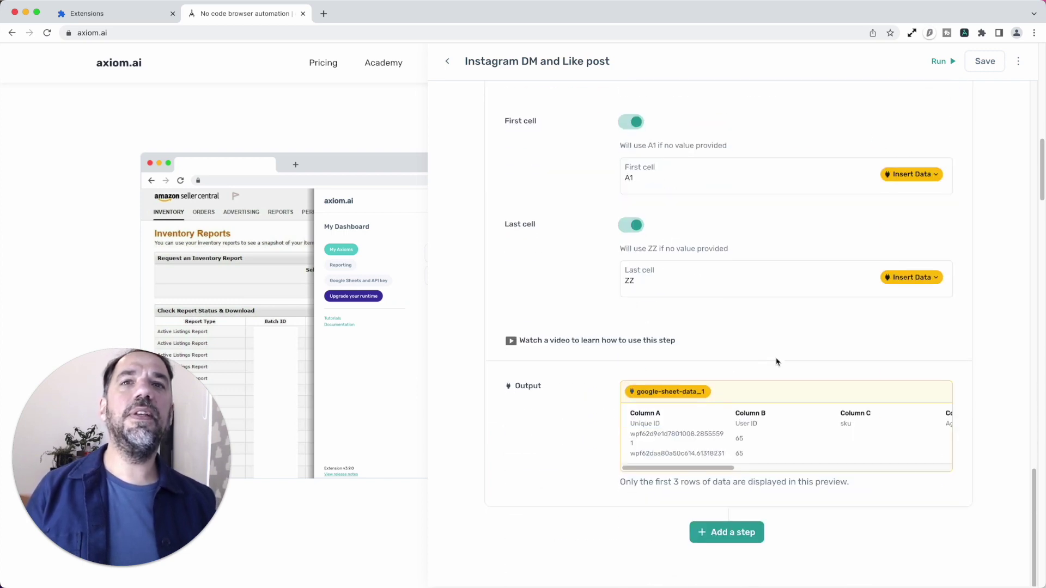
scroll(777, 362, up, 2)
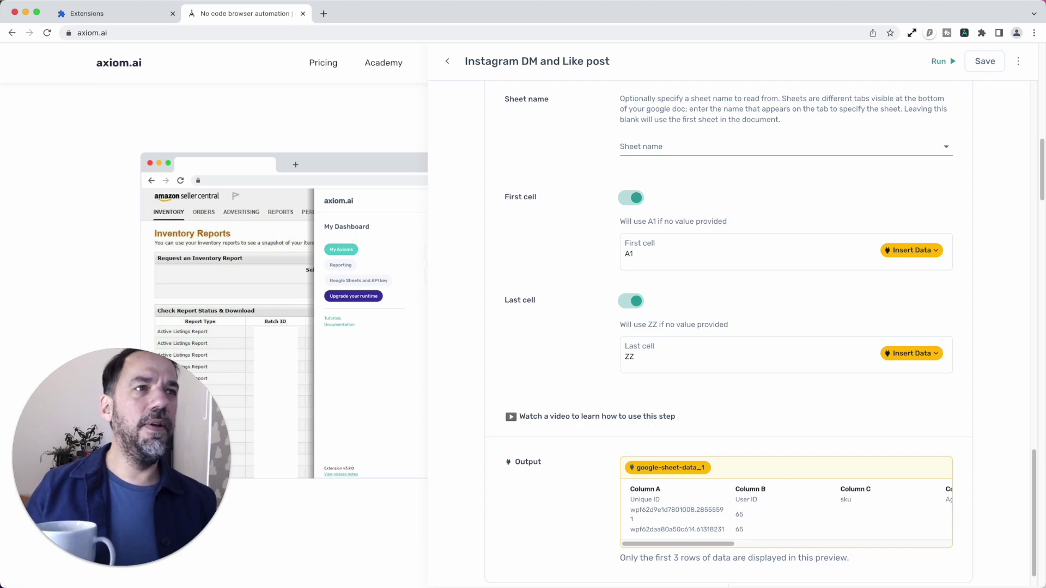
scroll(812, 343, down, 3)
Expand the settings of Go to page sub-step 3.1.
scroll(812, 344, up, 8)
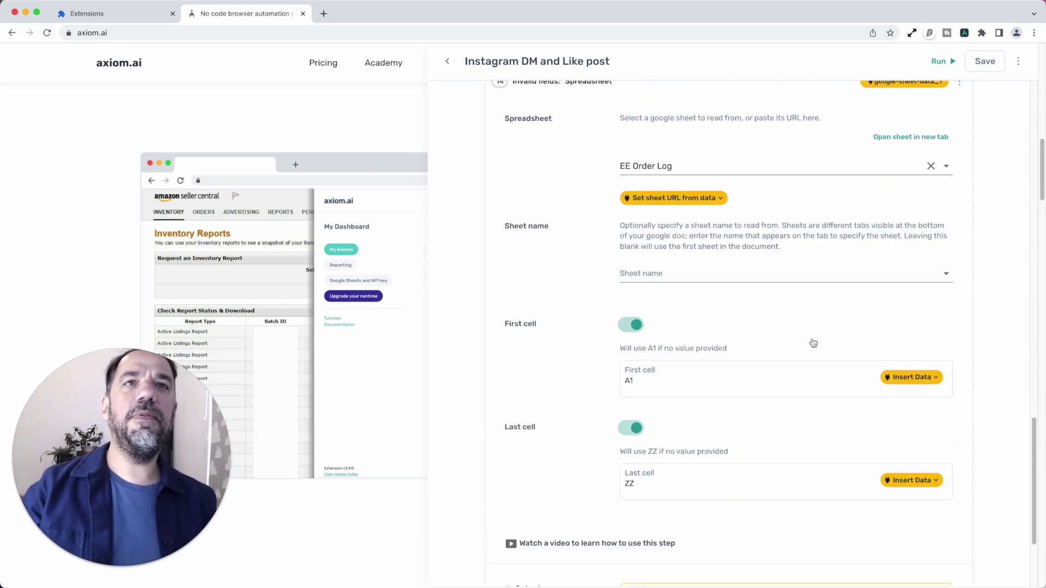
scroll(813, 343, up, 10)
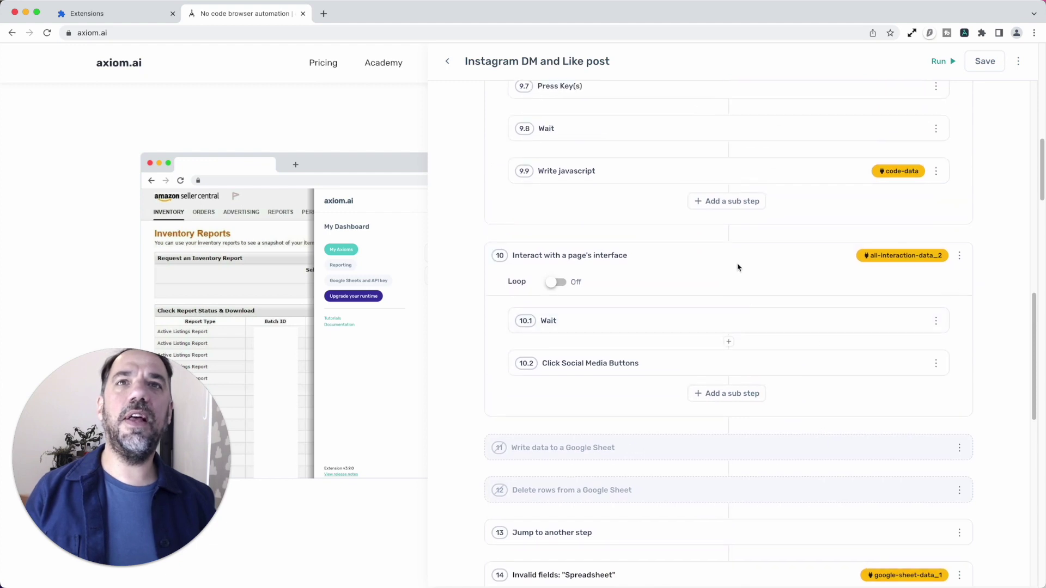
scroll(733, 251, up, 8)
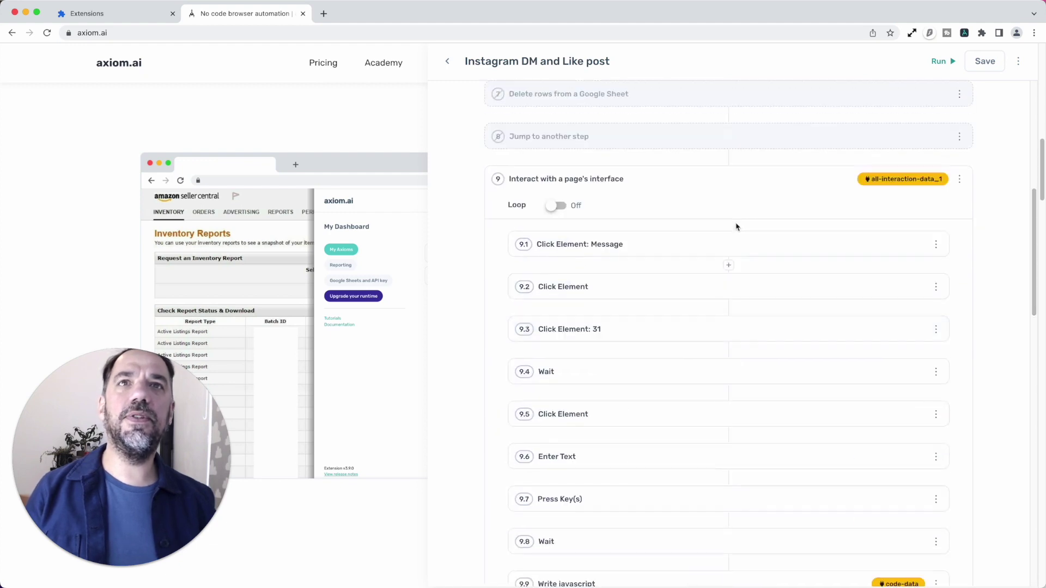
scroll(736, 227, up, 2)
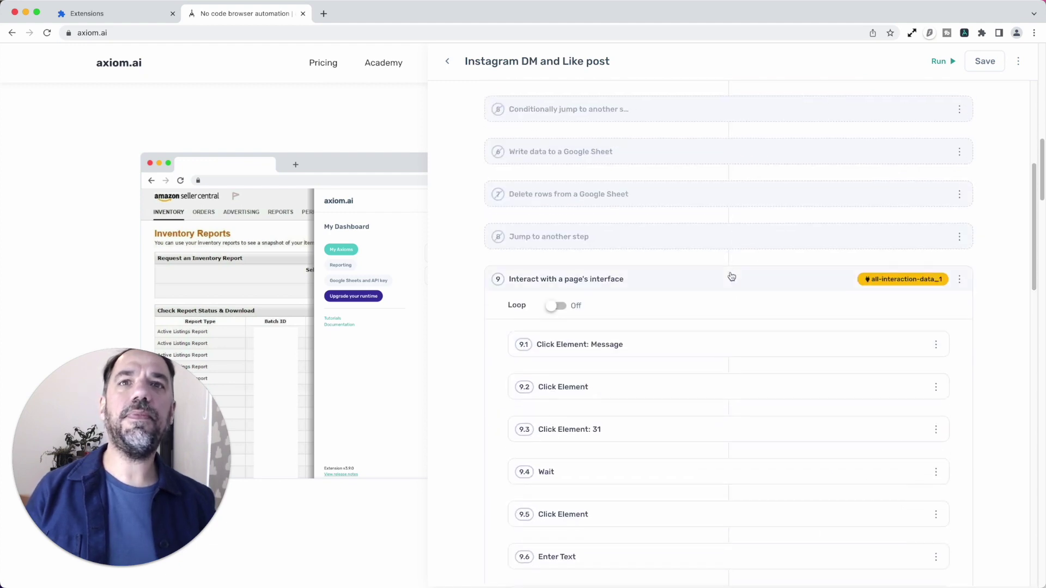
scroll(732, 276, down, 2)
click(737, 307)
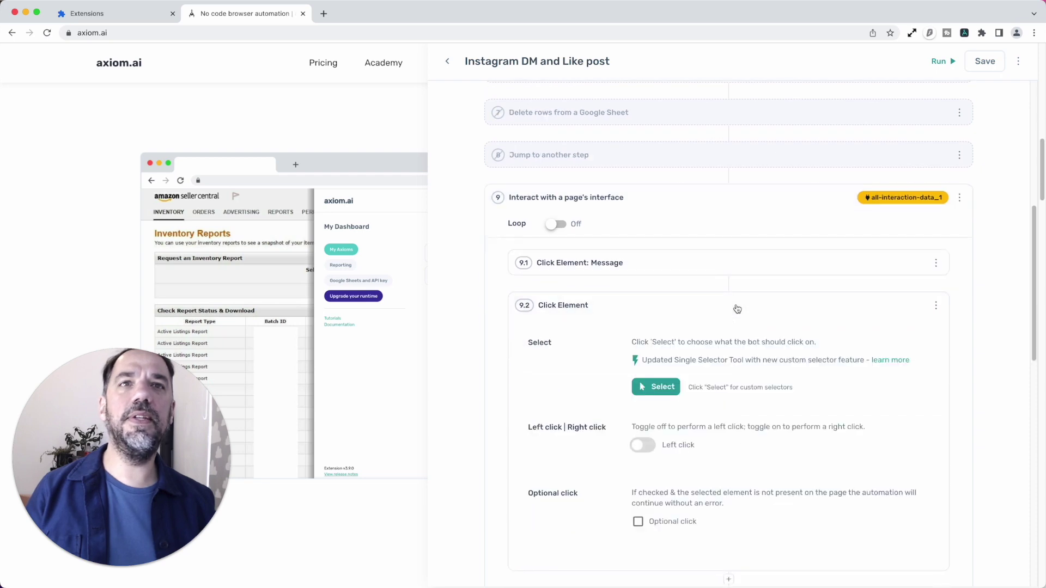
click(737, 308)
scroll(724, 277, up, 5)
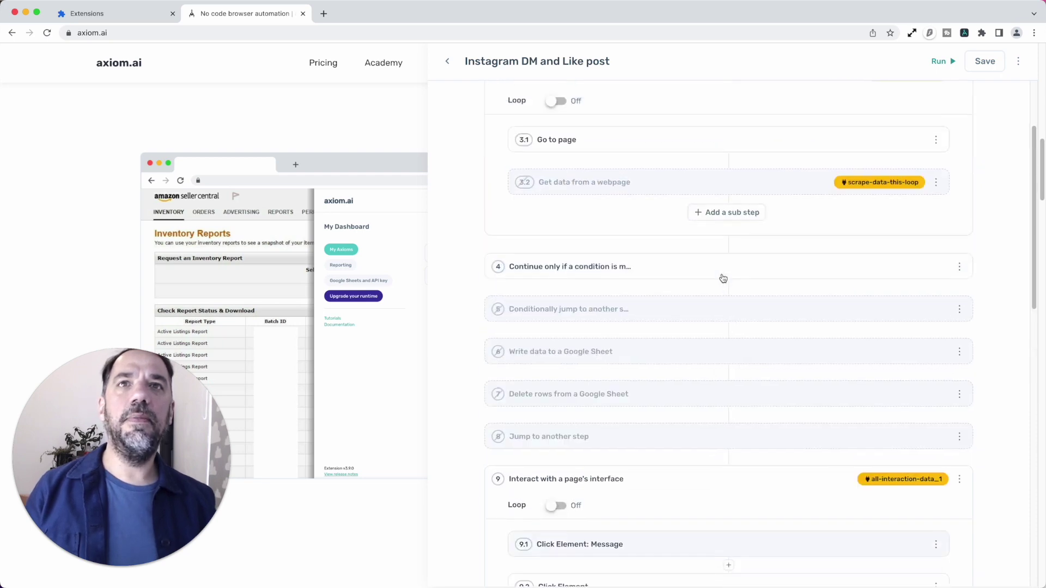
scroll(722, 262, up, 1)
click(722, 170)
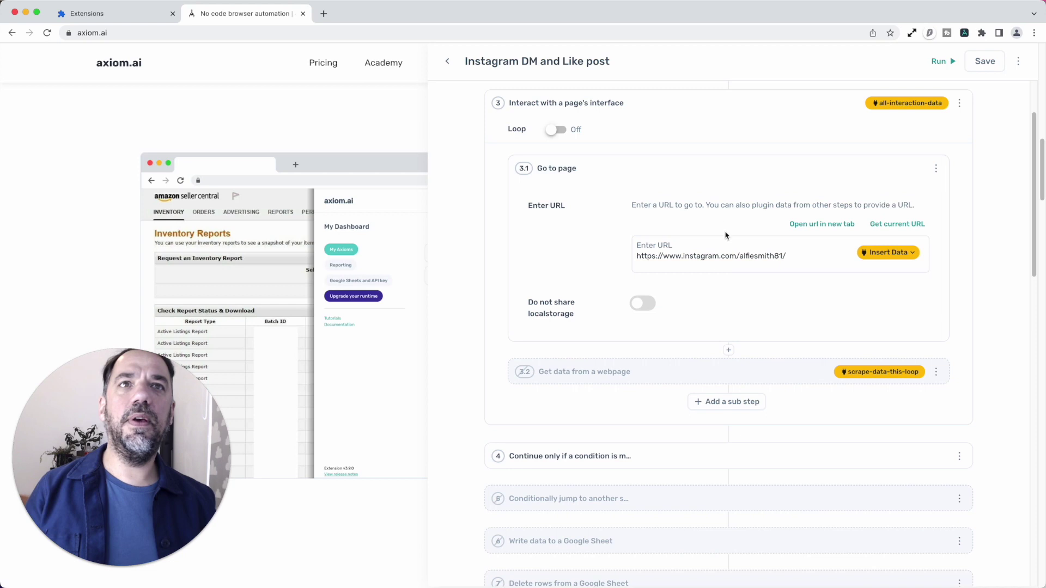
scroll(726, 236, up, 2)
Replace the fixed profile URL with google-sheet-data Column A.
double_click(843, 357)
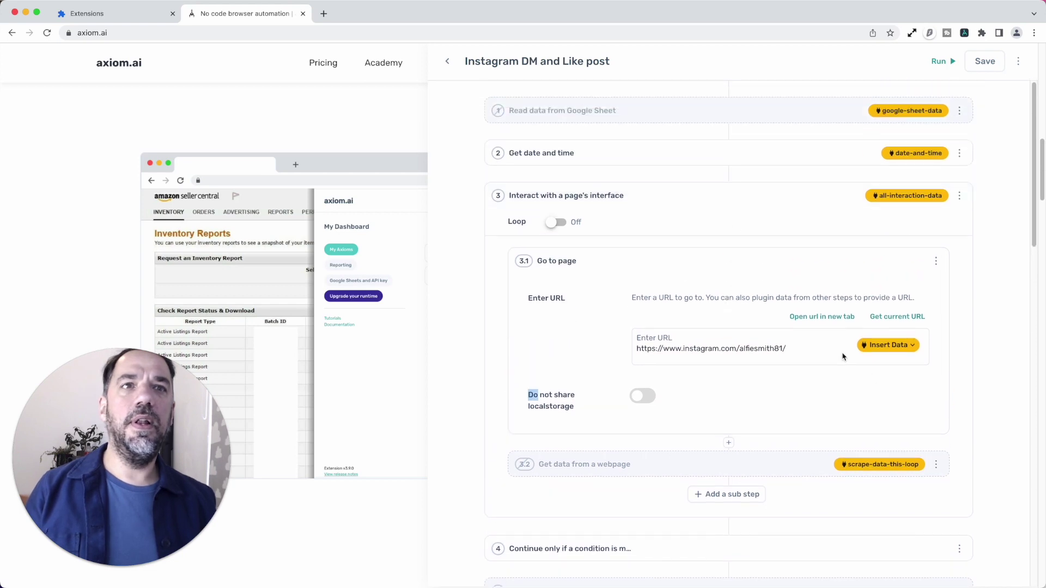
triple_click(801, 348)
key(BackSpace)
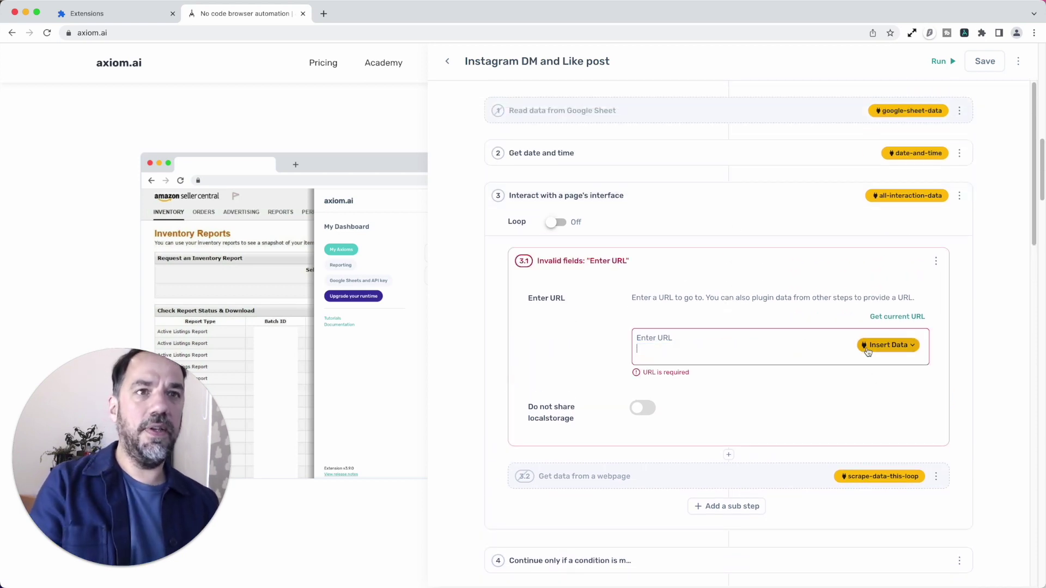
click(867, 351)
click(882, 366)
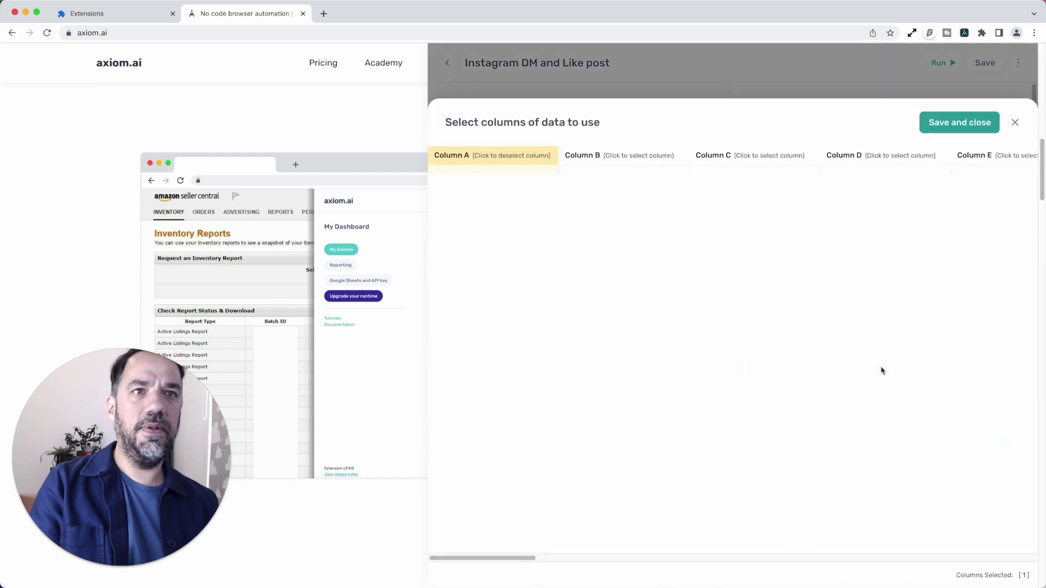
click(955, 129)
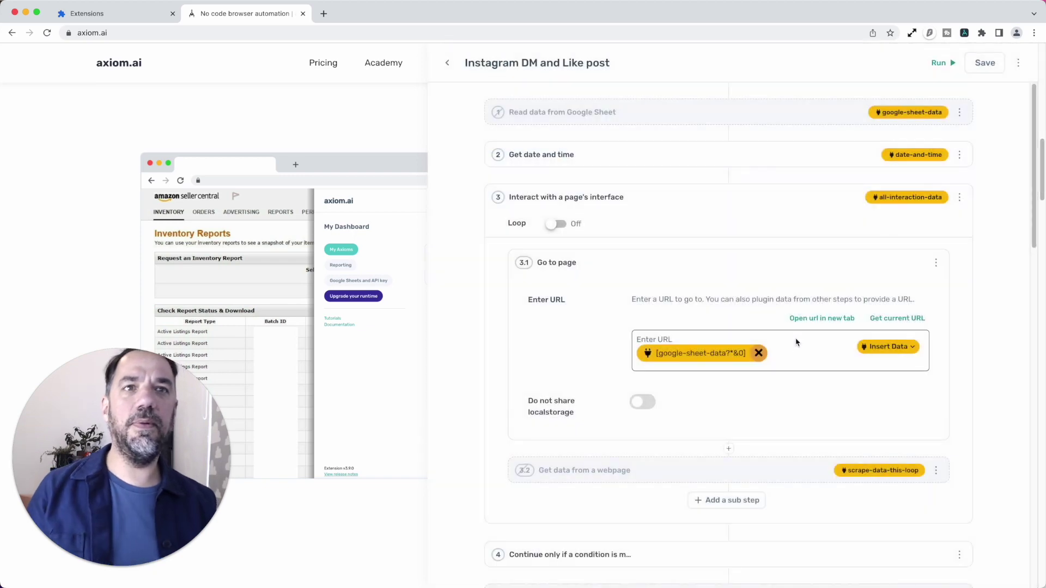
click(701, 357)
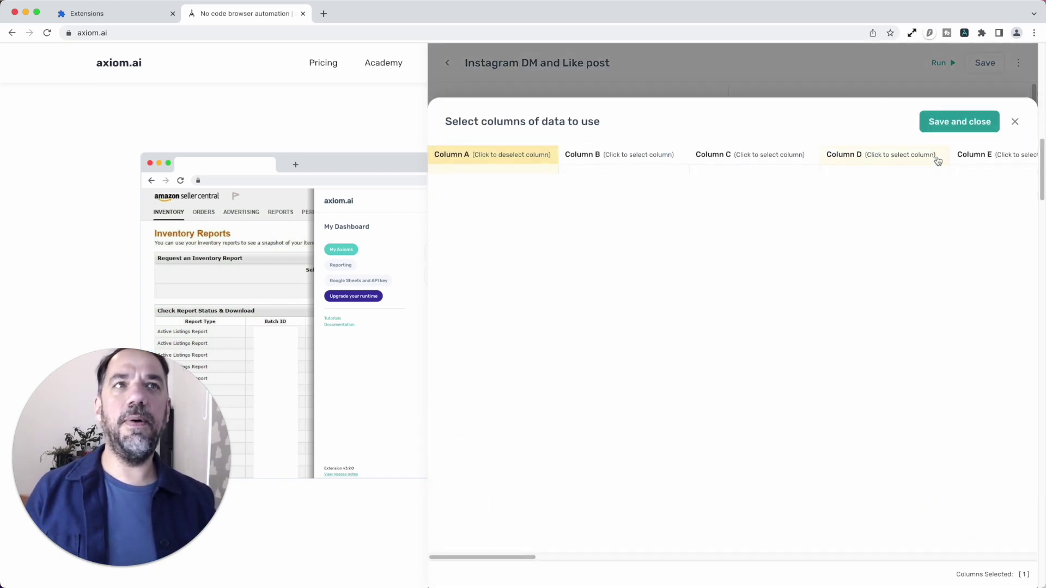
click(1015, 121)
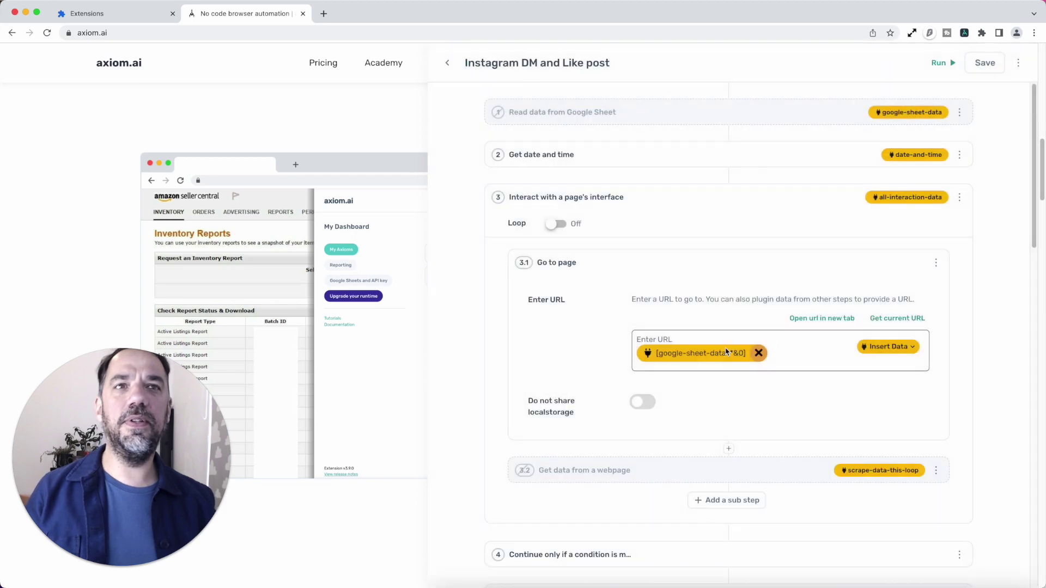
click(726, 352)
click(1016, 119)
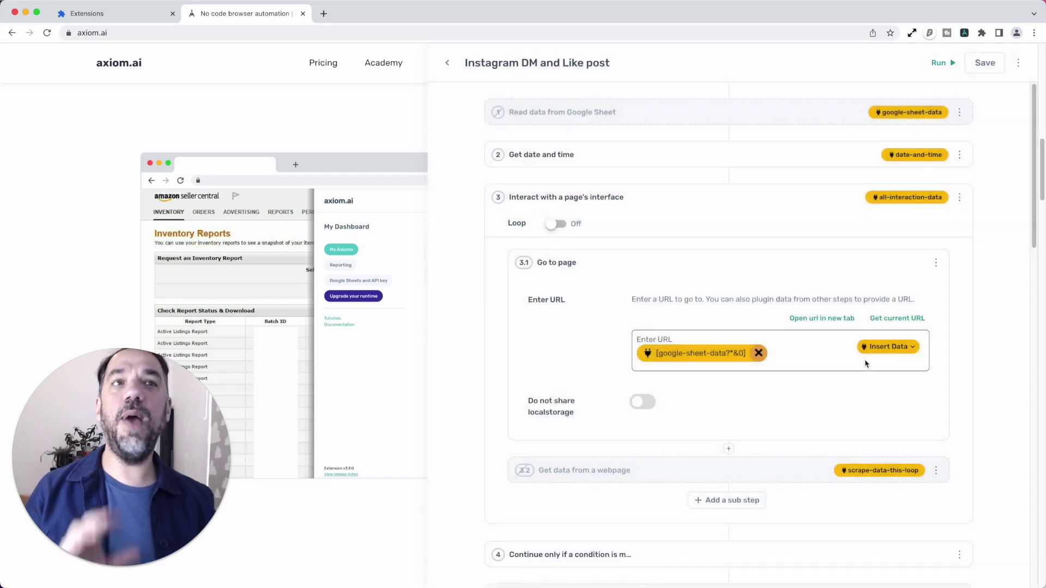
Multi-select Get date and time, Conditionally jump, Write data and Delete rows steps.
click(498, 155)
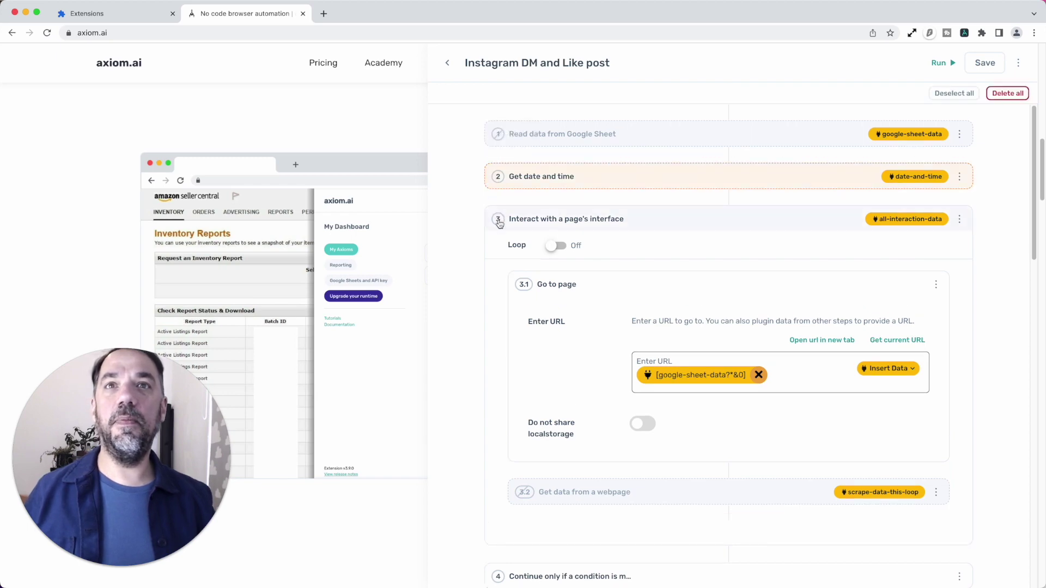
drag(534, 221, 499, 267)
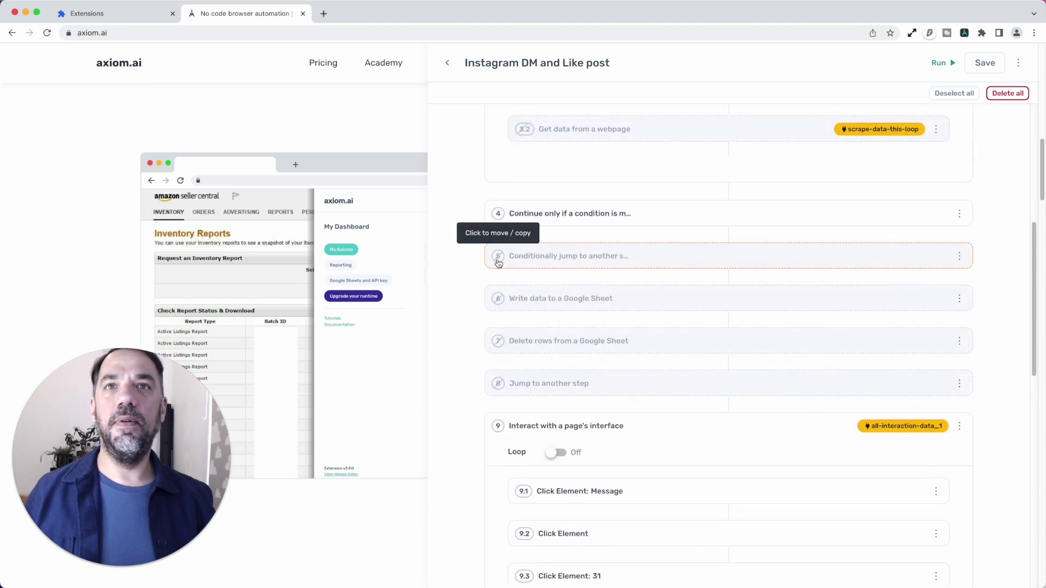
click(498, 258)
click(498, 300)
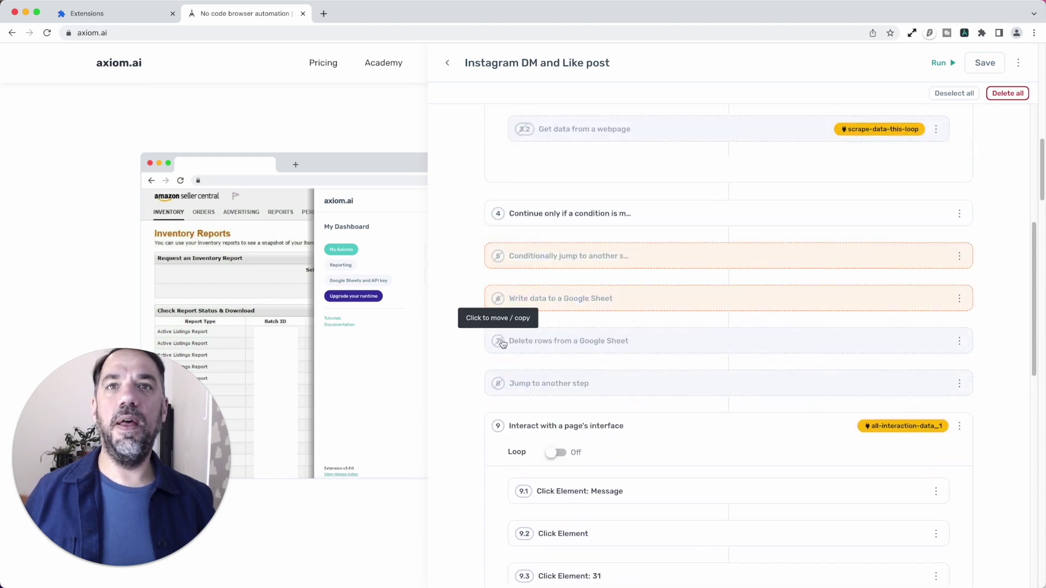
click(499, 341)
scroll(975, 163, up, 6)
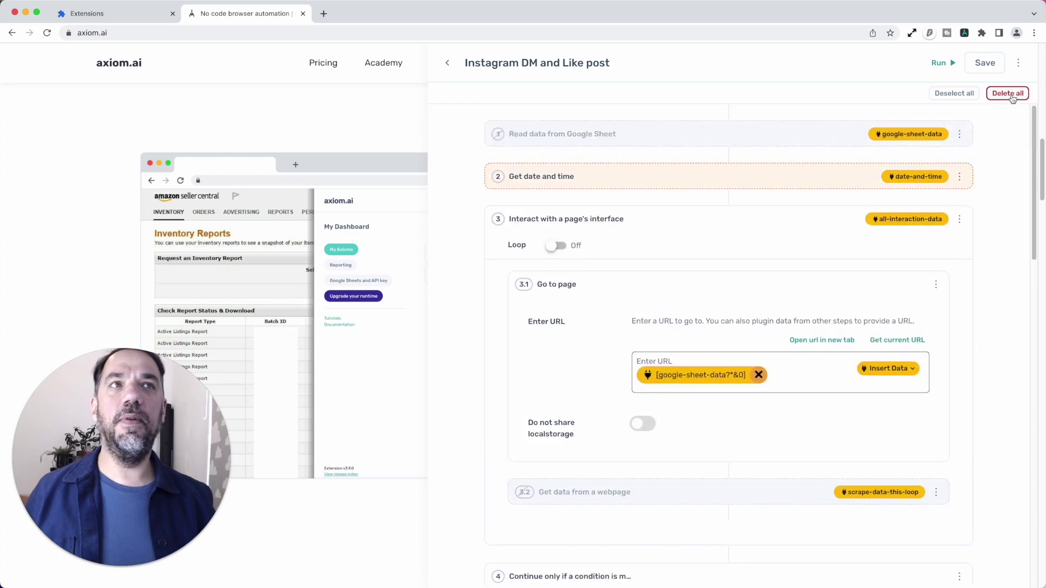